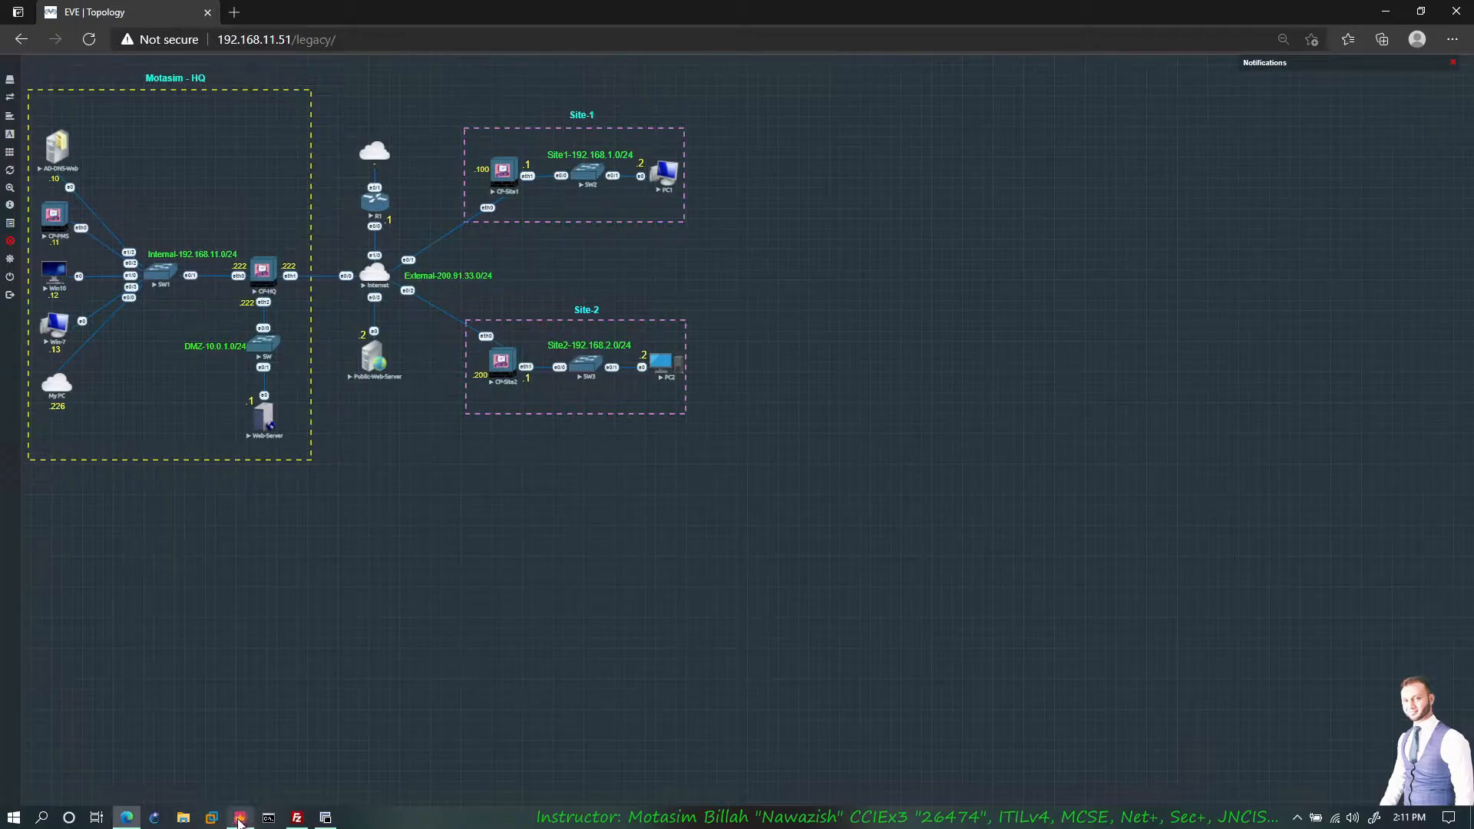
# Switch to SmartConsole and enable the URL Filtering and Application Control blades on the CP-HQ gateway
pyautogui.moveTo(238, 821)
pyautogui.click(240, 818)
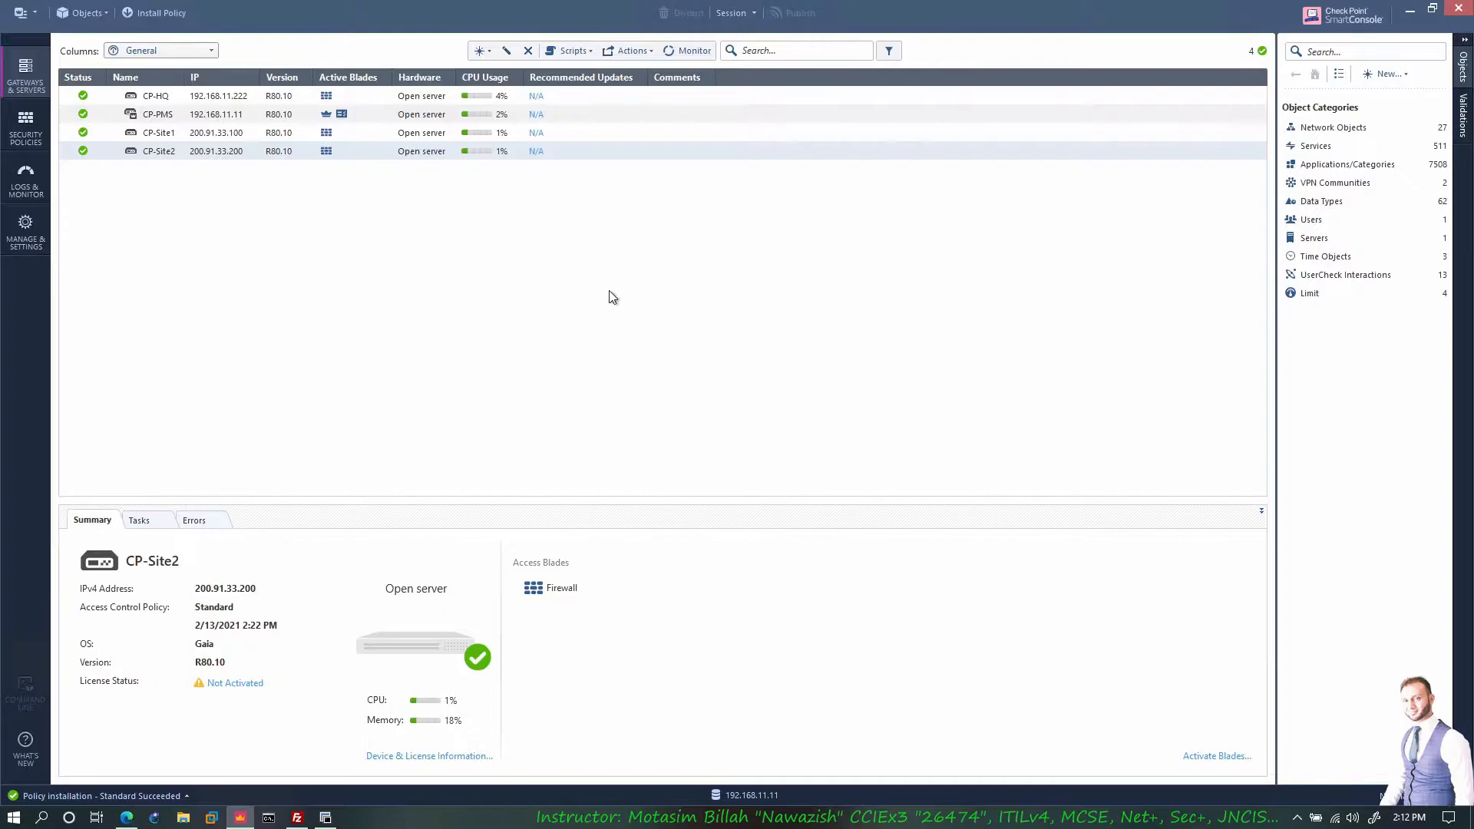
pyautogui.click(175, 98)
pyautogui.rightClick(172, 98)
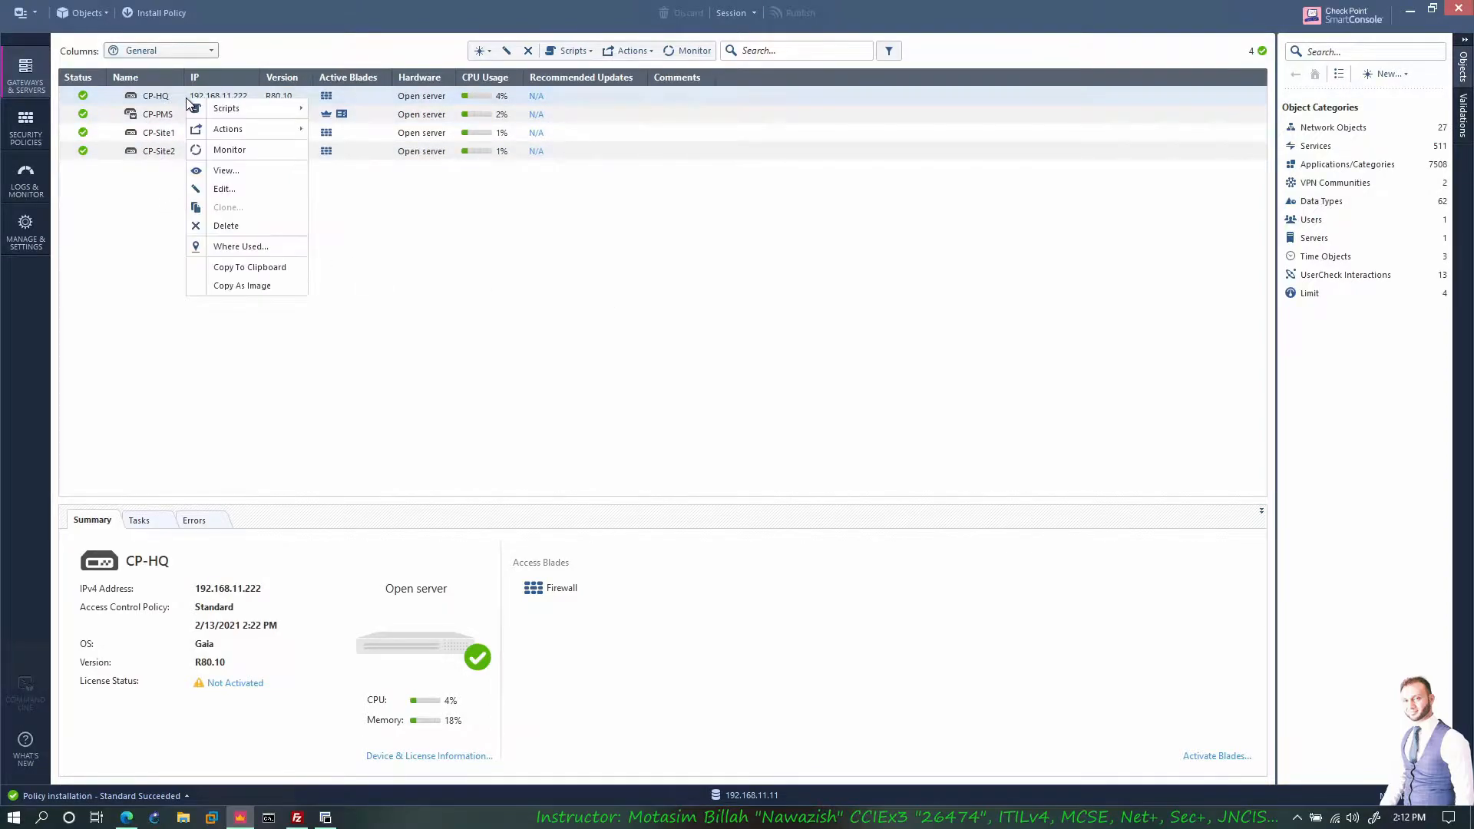
pyautogui.click(230, 191)
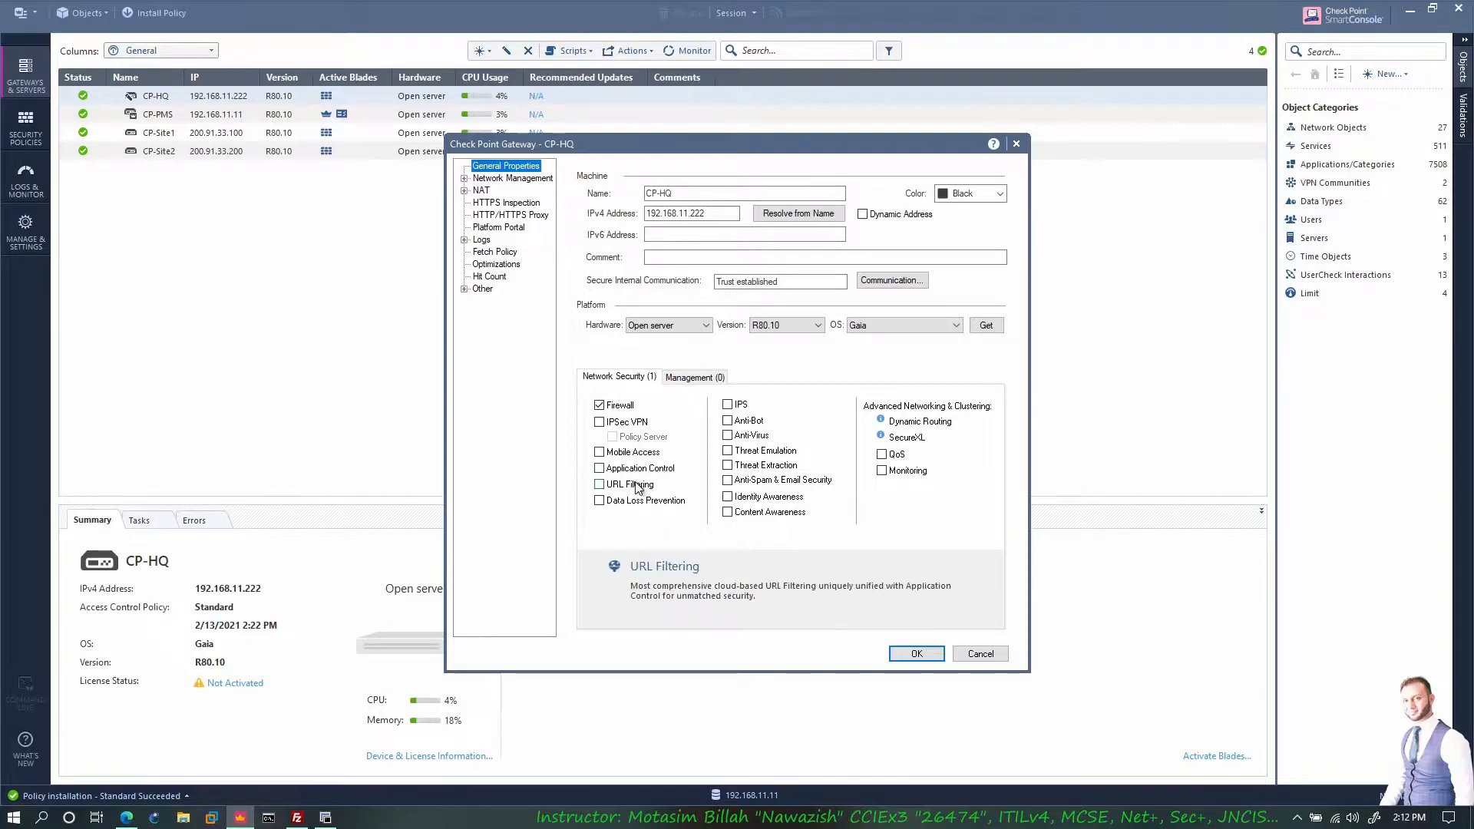
pyautogui.click(600, 484)
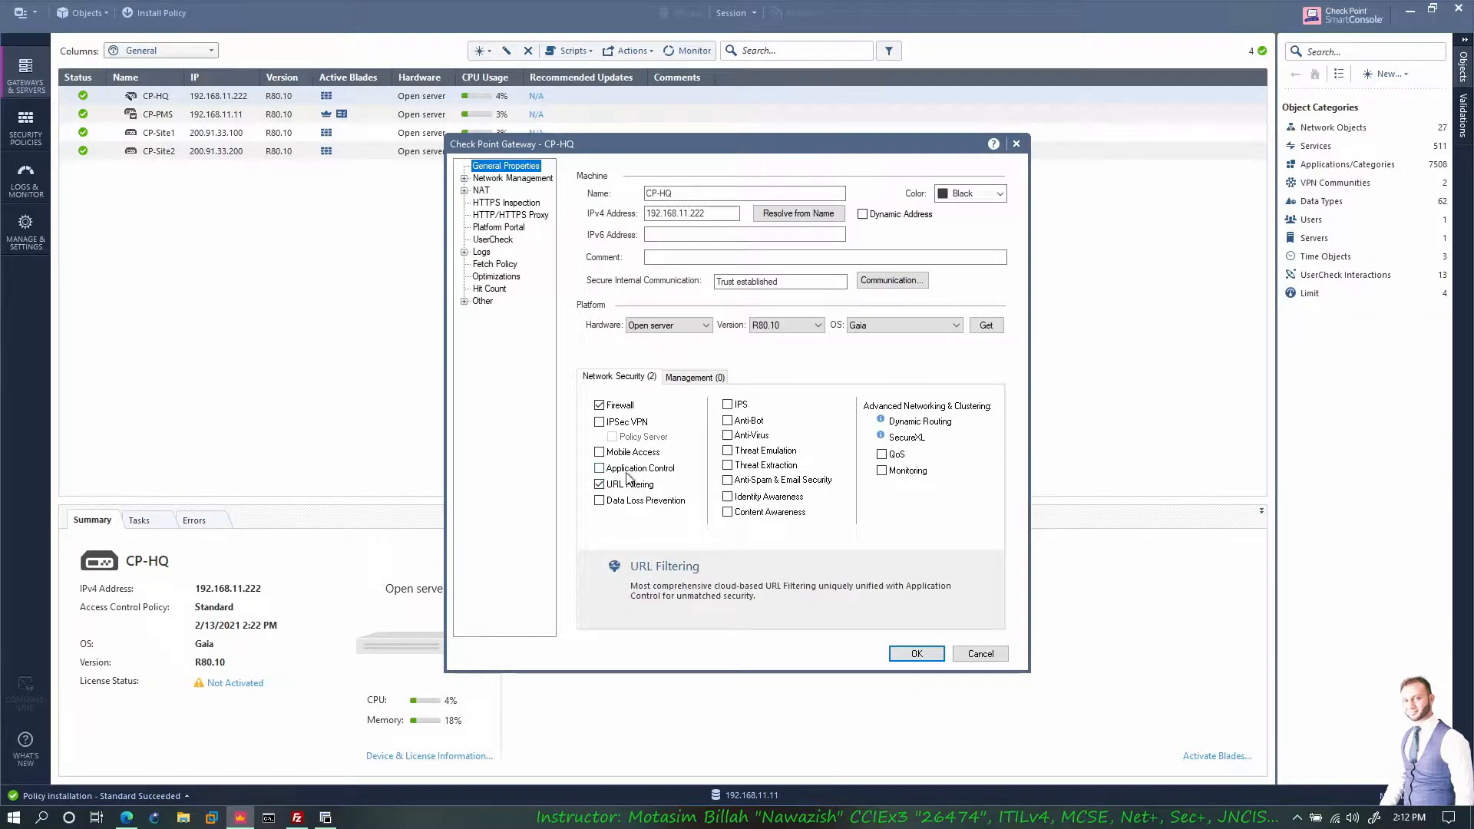
pyautogui.click(600, 468)
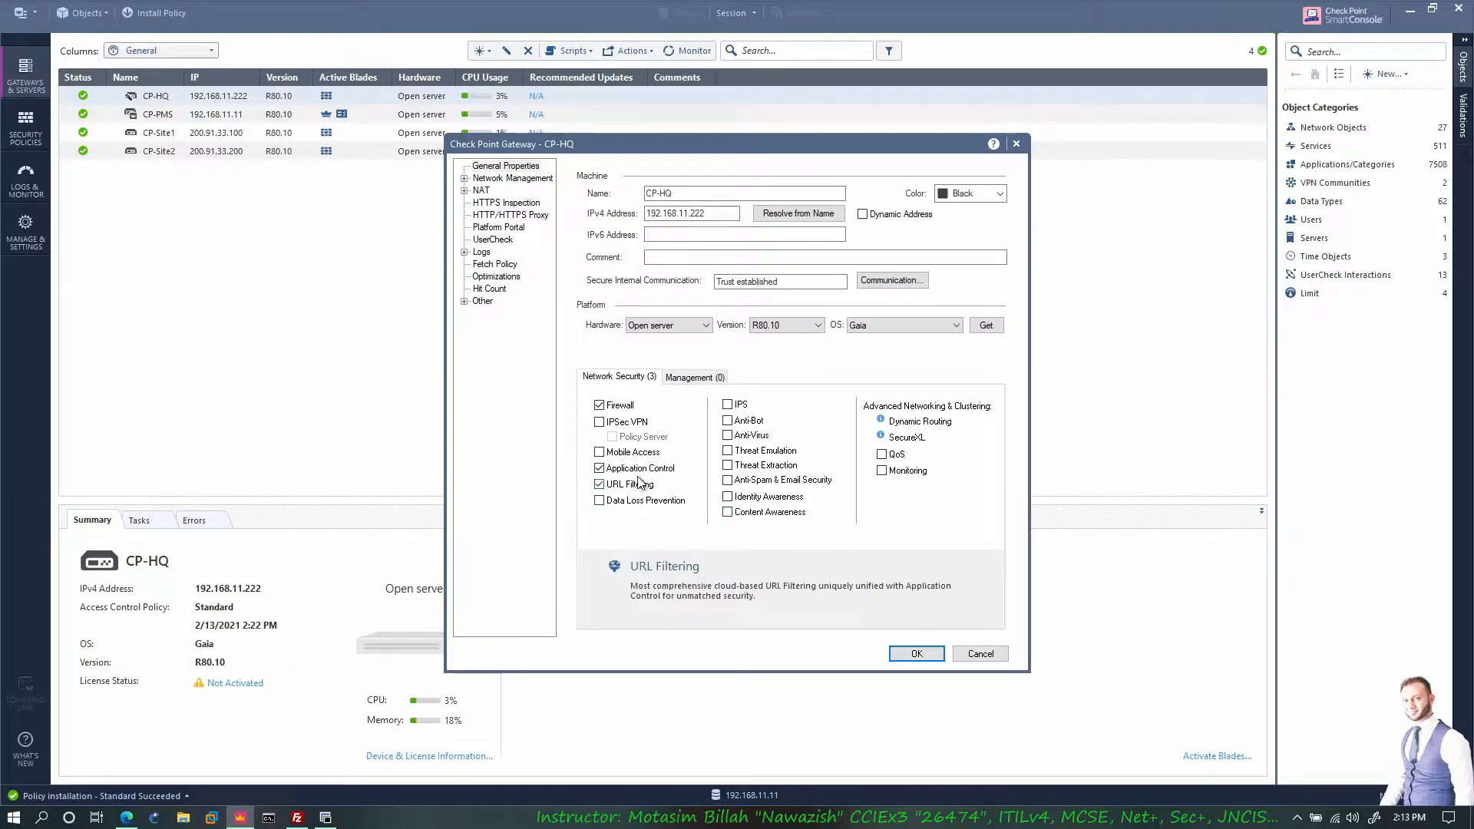
pyautogui.click(916, 653)
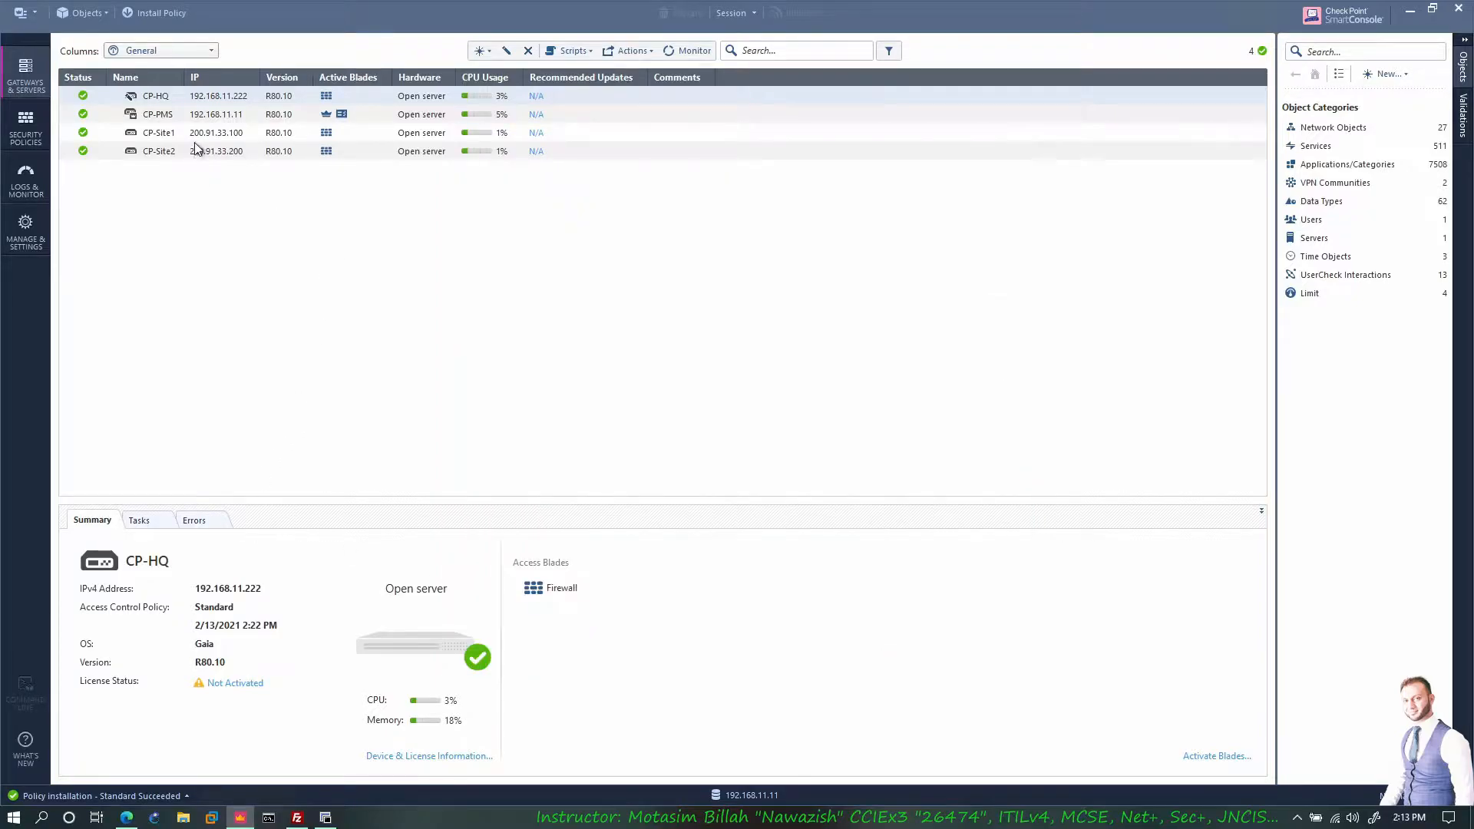
# Enable the Application Control and URL Filtering blades on the CP-Site1 gateway
pyautogui.rightClick(170, 133)
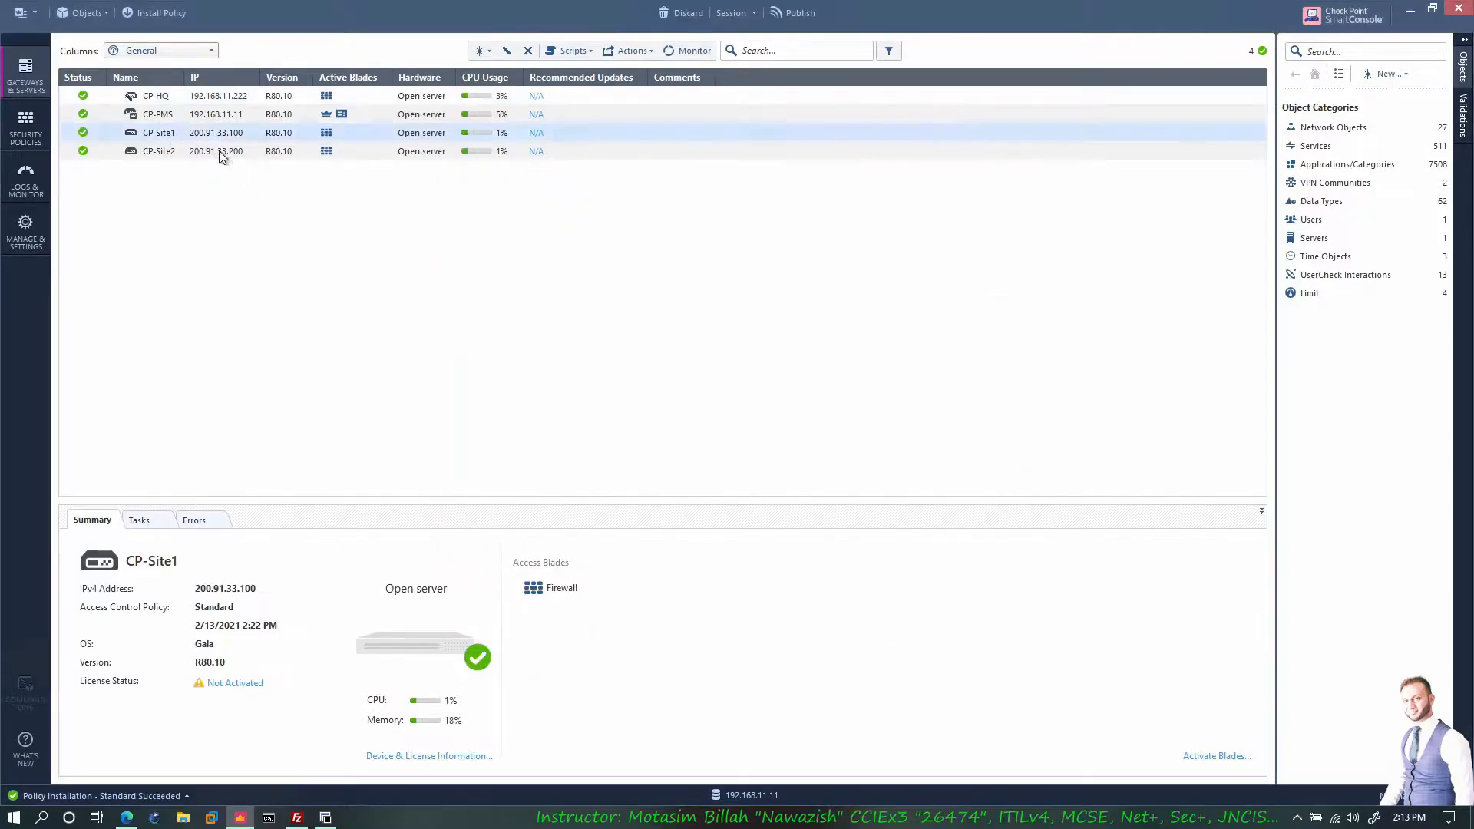
pyautogui.click(216, 229)
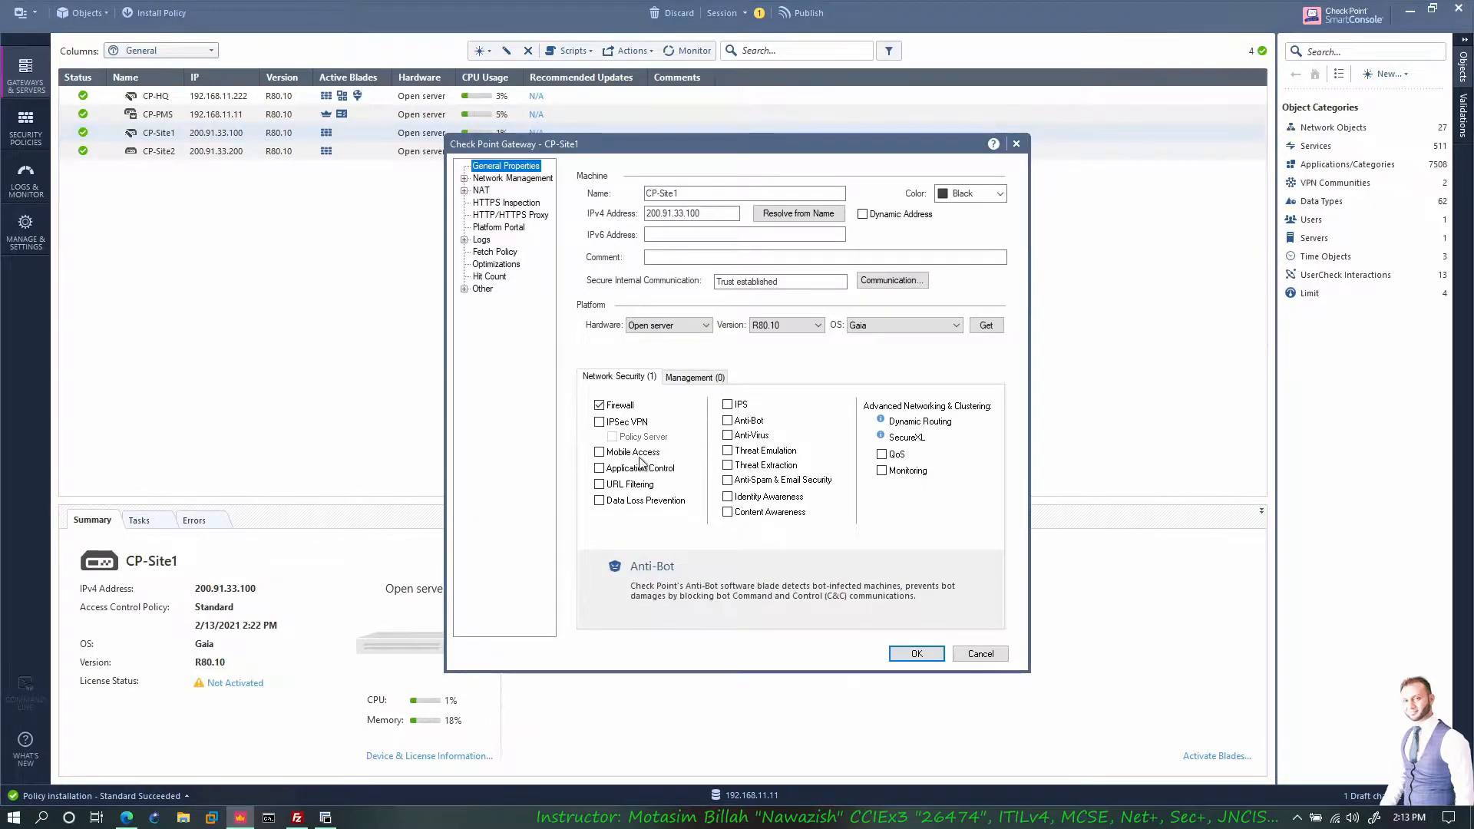
pyautogui.click(648, 468)
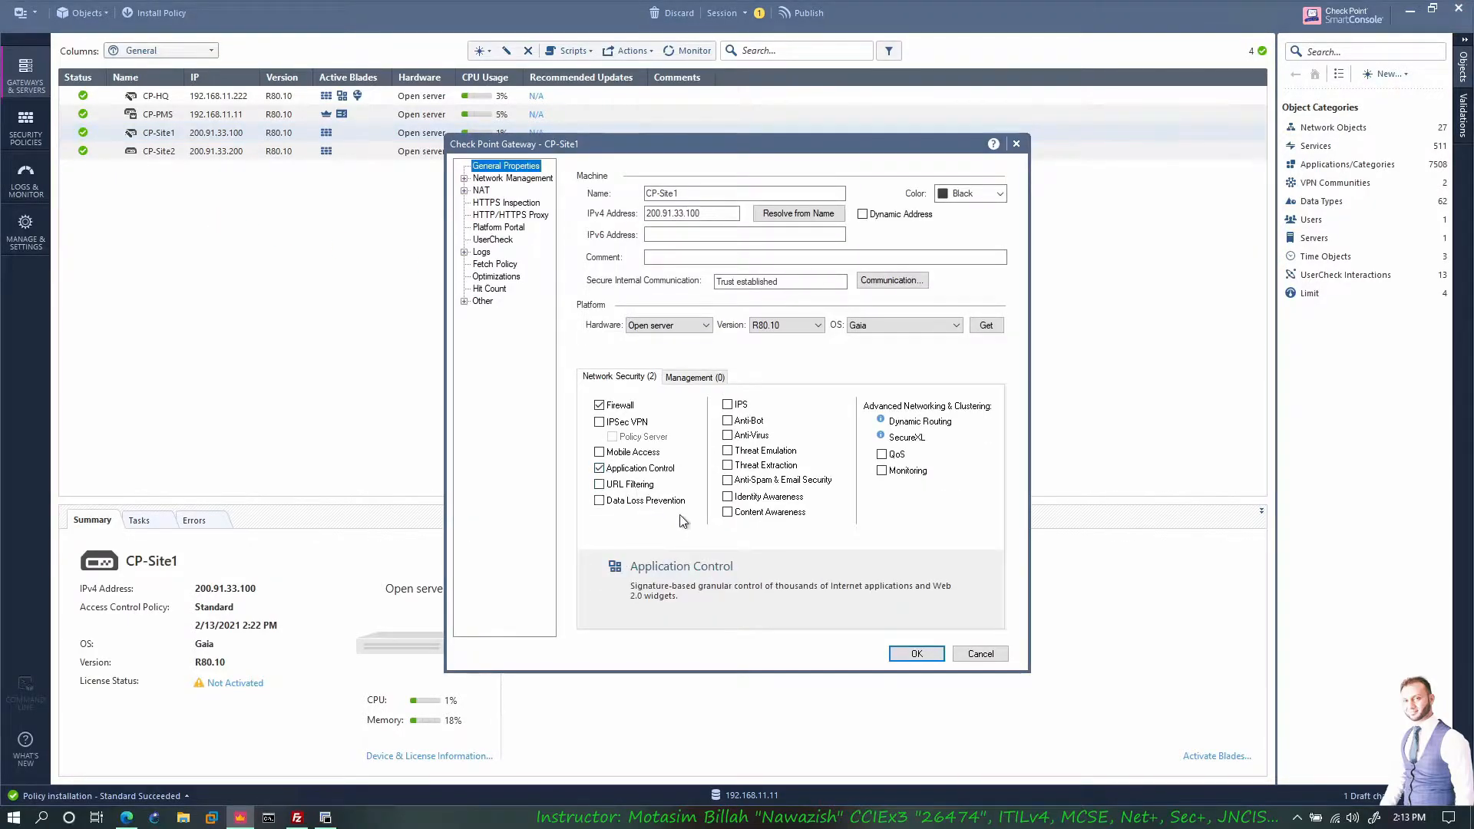
pyautogui.click(600, 485)
pyautogui.click(917, 654)
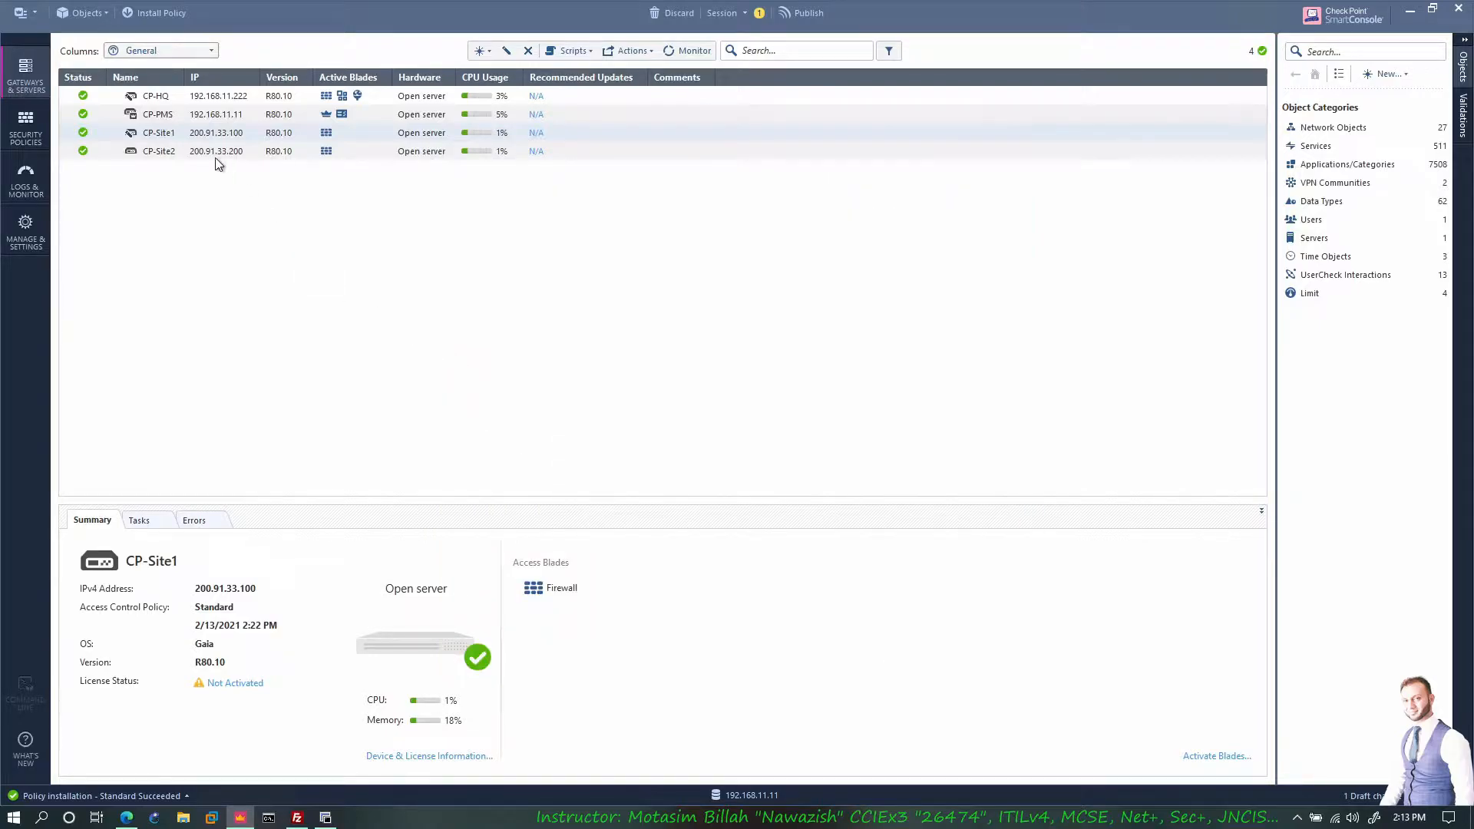
# Enable the Application Control and URL Filtering blades on the CP-Site2 gateway
pyautogui.click(169, 151)
pyautogui.rightClick(168, 150)
pyautogui.click(213, 241)
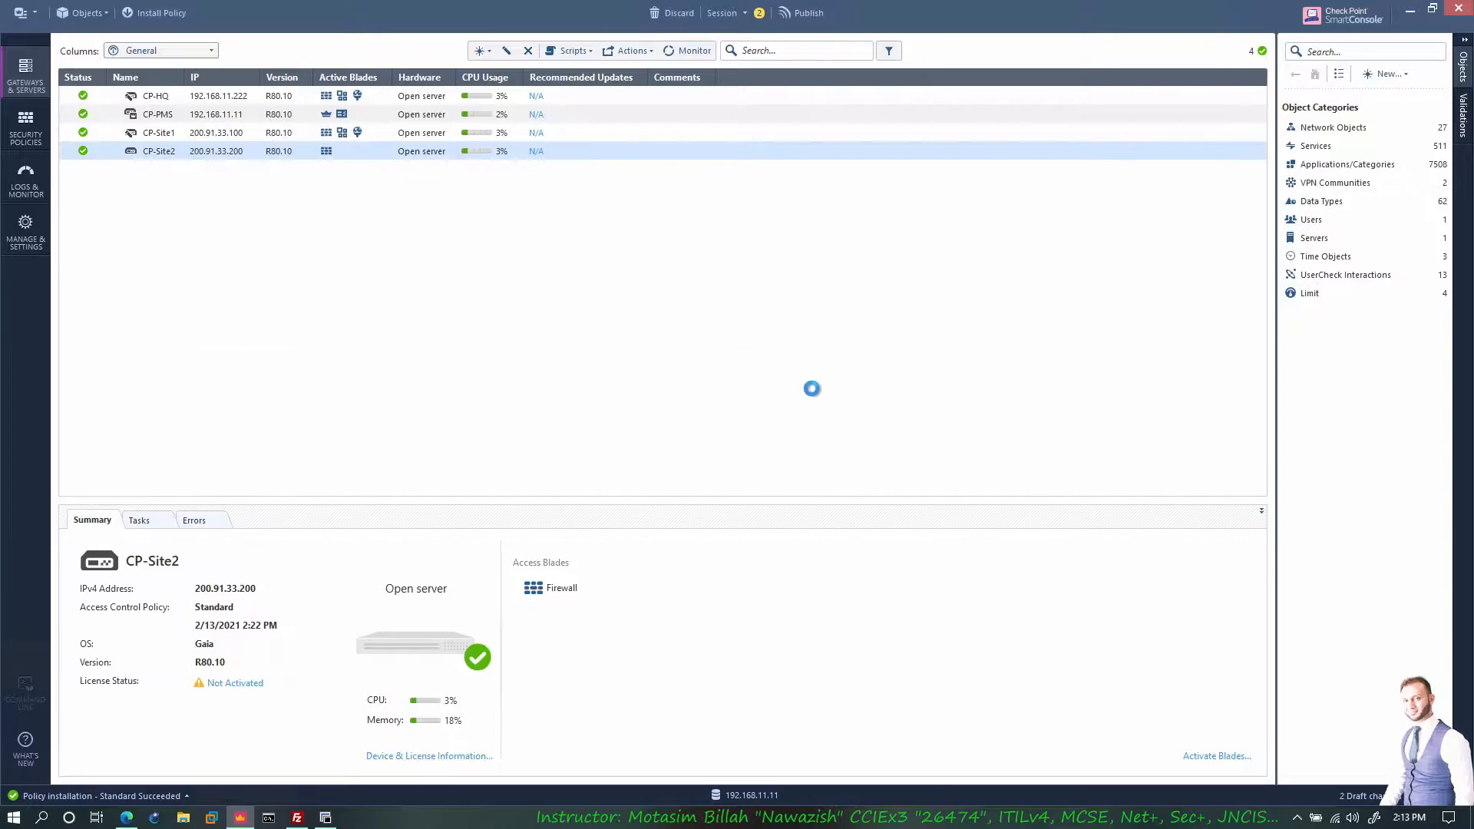
pyautogui.click(614, 470)
pyautogui.click(615, 484)
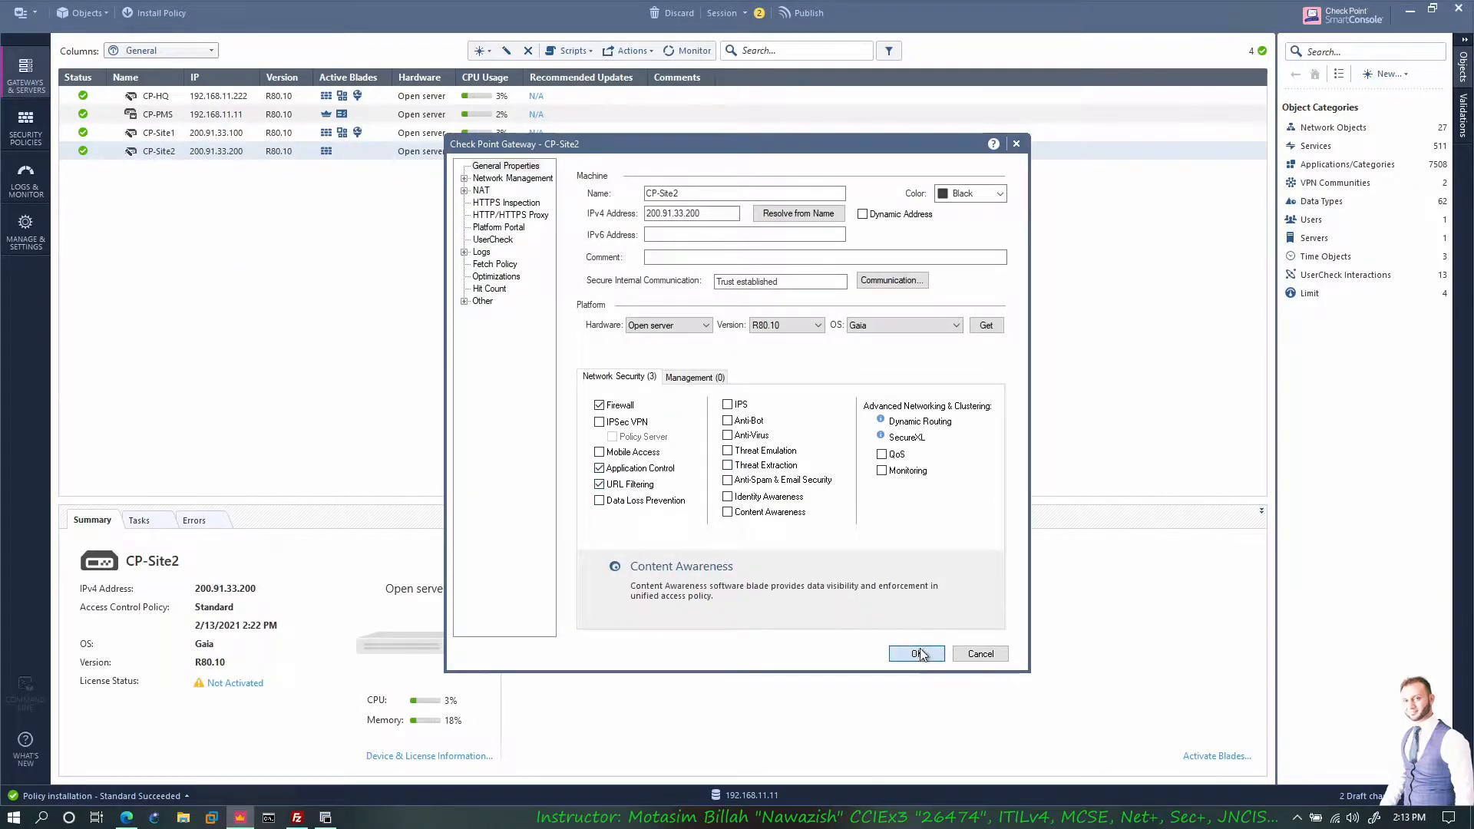
pyautogui.click(917, 653)
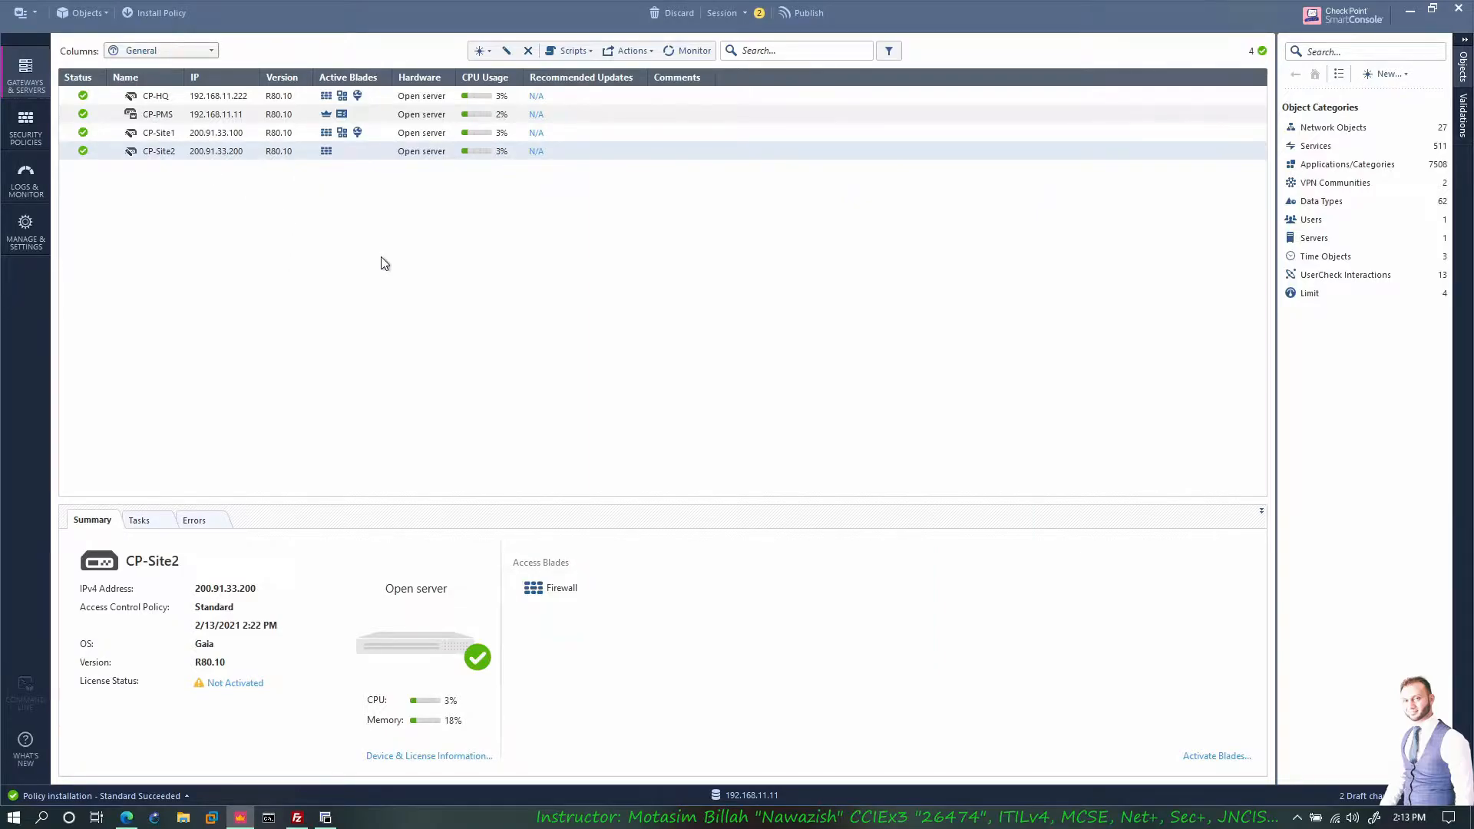
# Publish the gateway changes and install the Standard policy on CP-HQ, CP-Site1 and CP-Site2
pyautogui.click(155, 10)
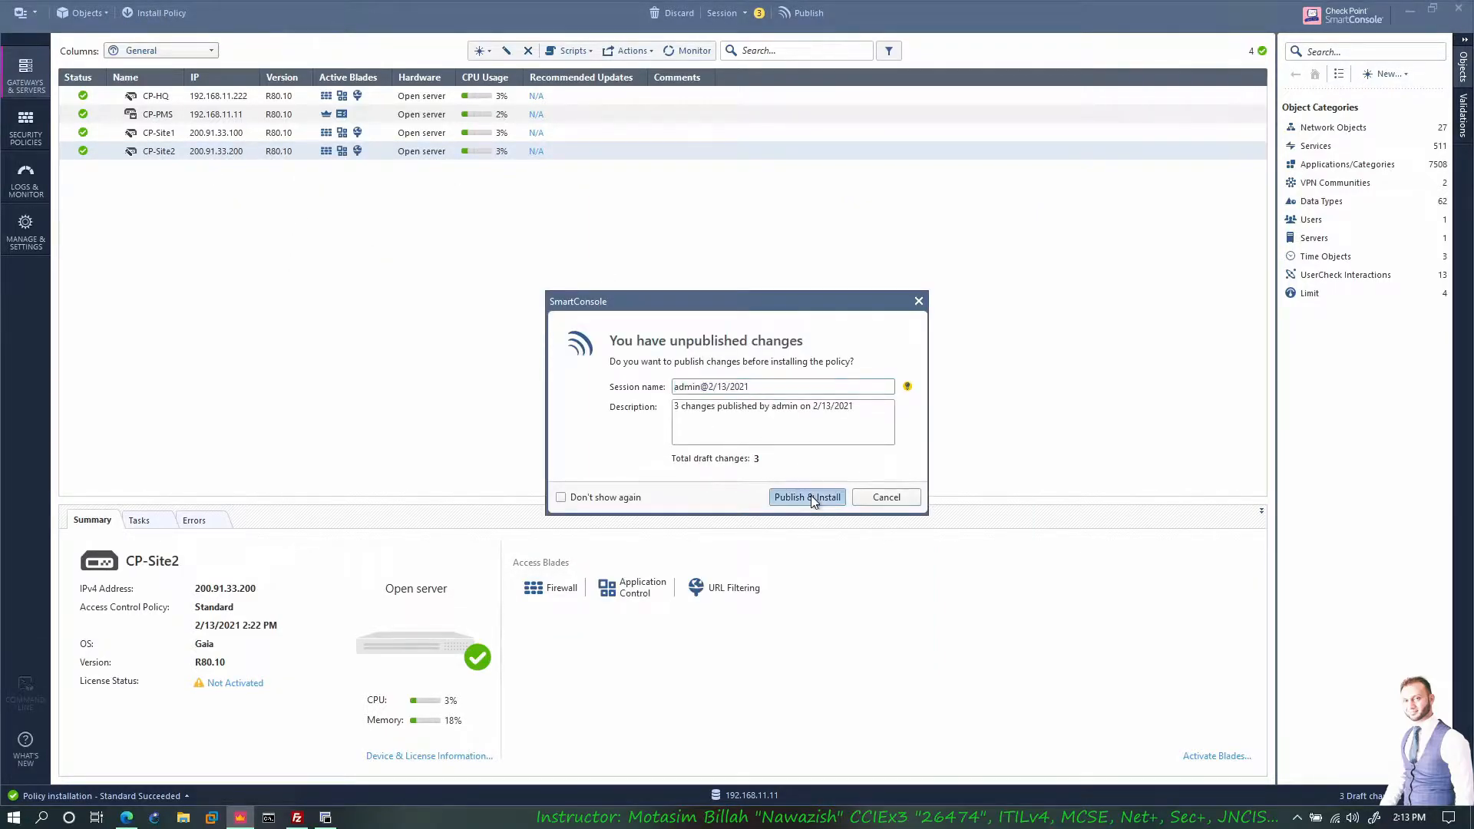
pyautogui.click(807, 497)
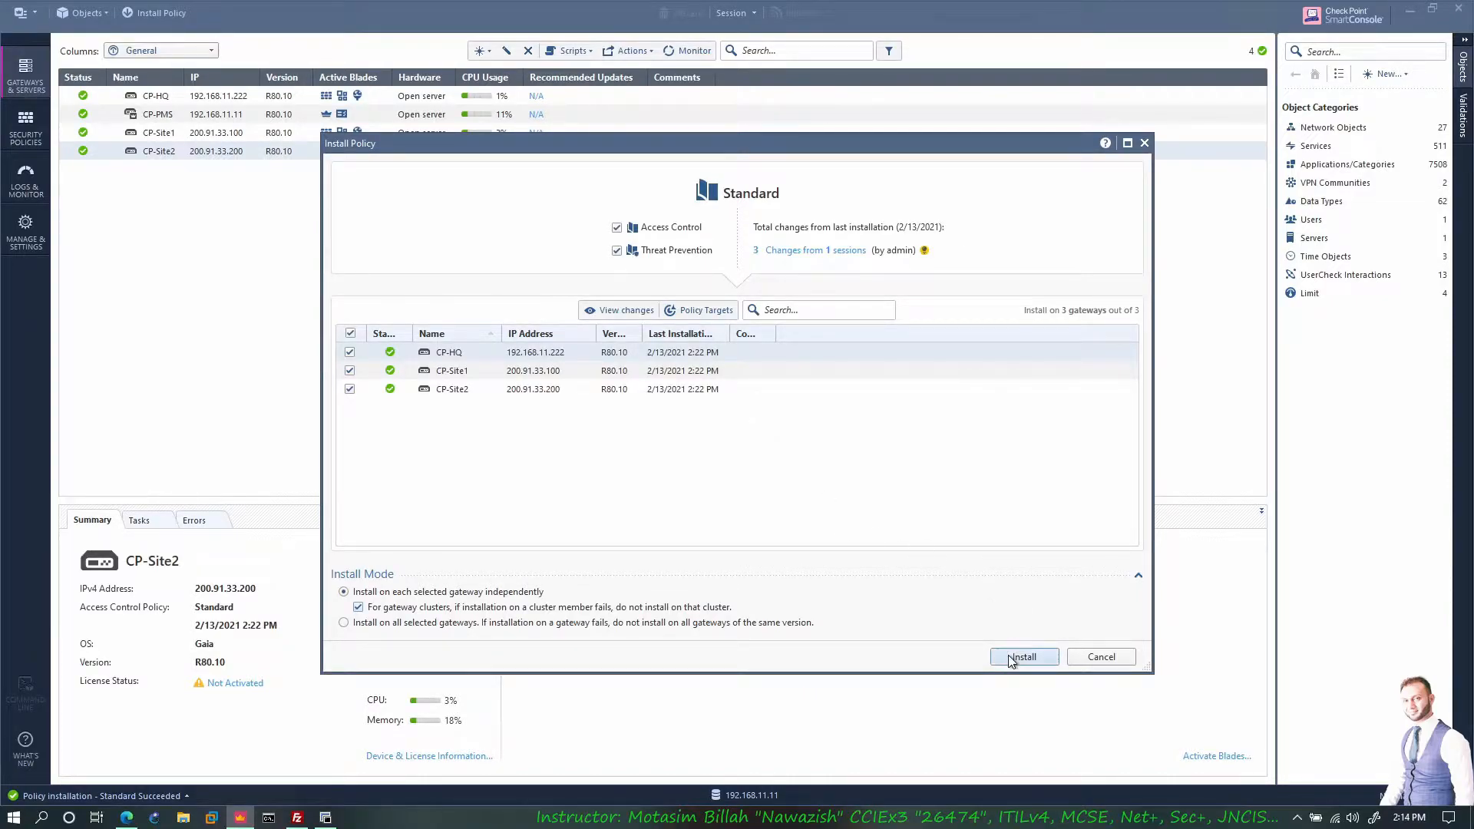
pyautogui.press('Return')
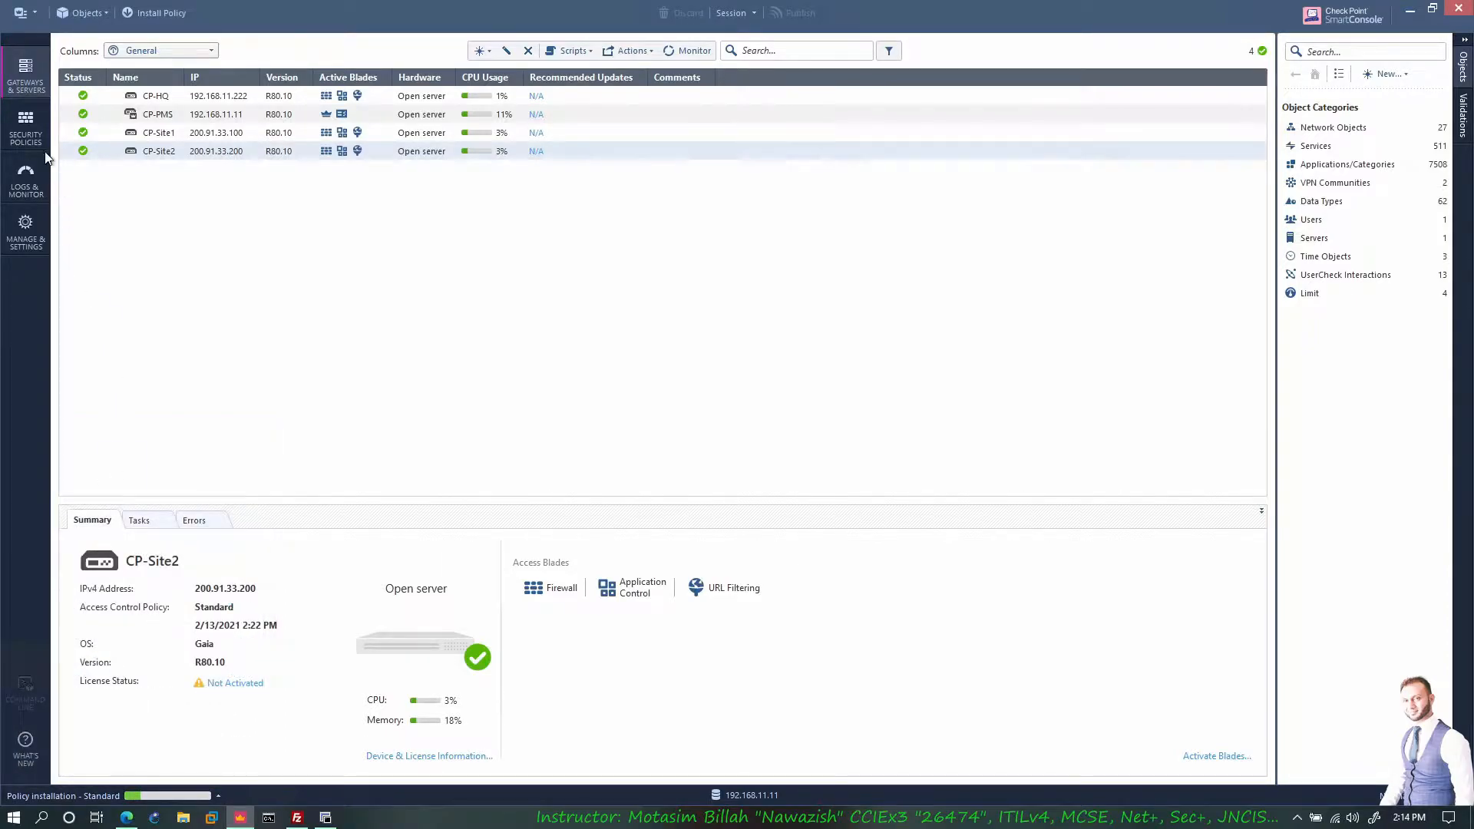
# Add a new rule above MGMT Traffic in the access control policy and name it MGMT
pyautogui.click(26, 129)
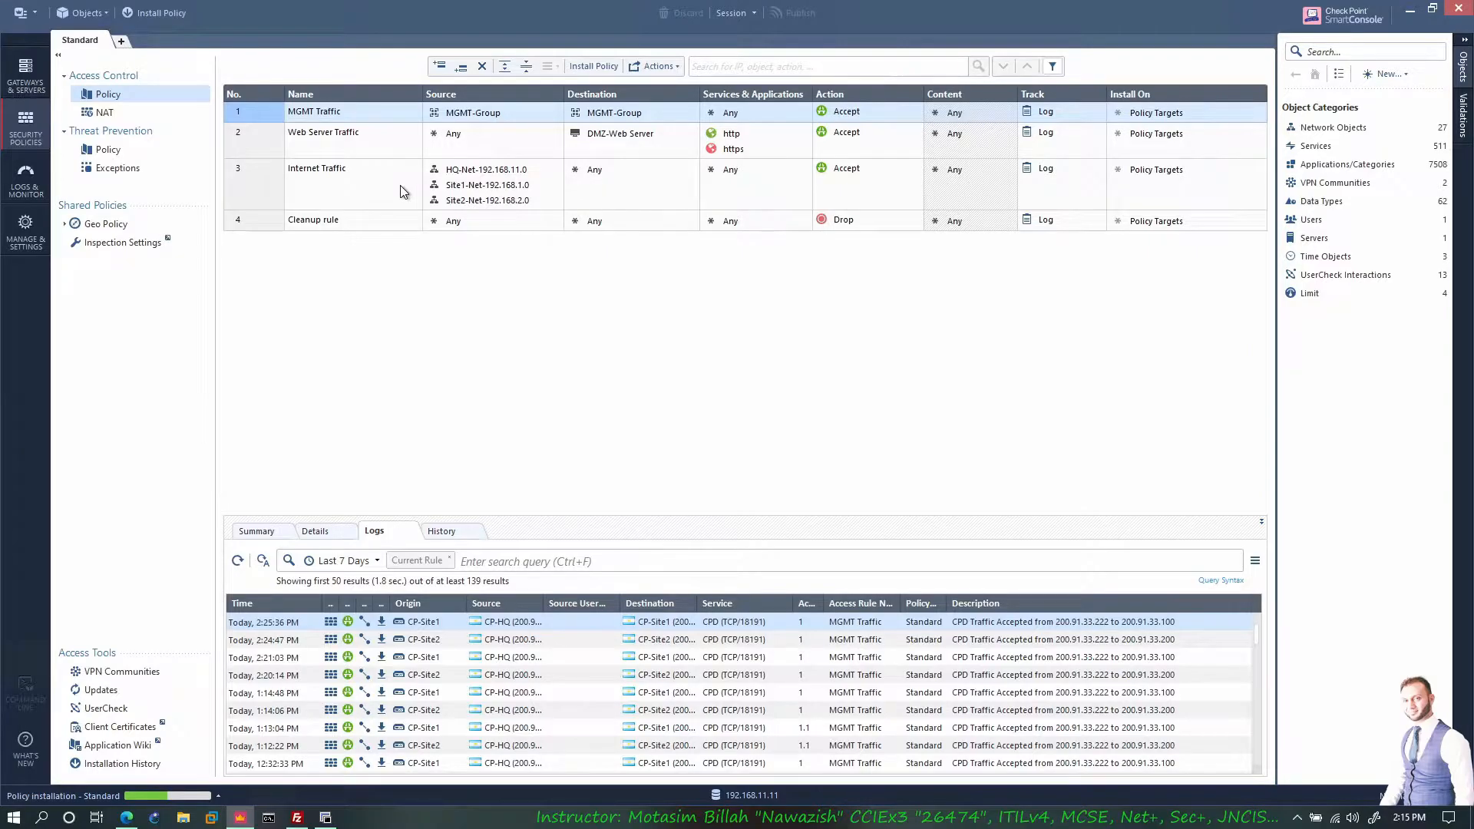
pyautogui.rightClick(261, 117)
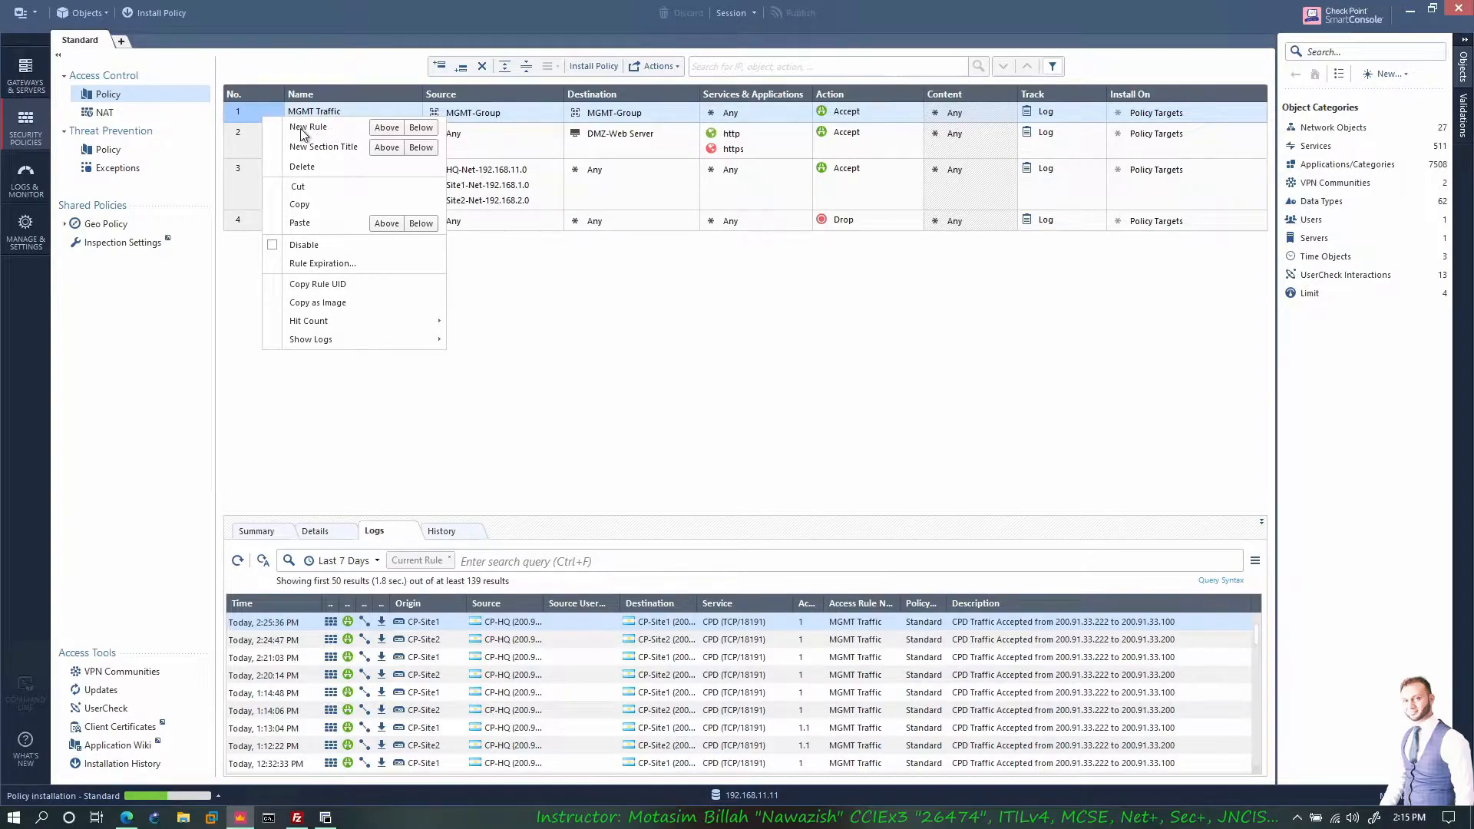
pyautogui.click(384, 131)
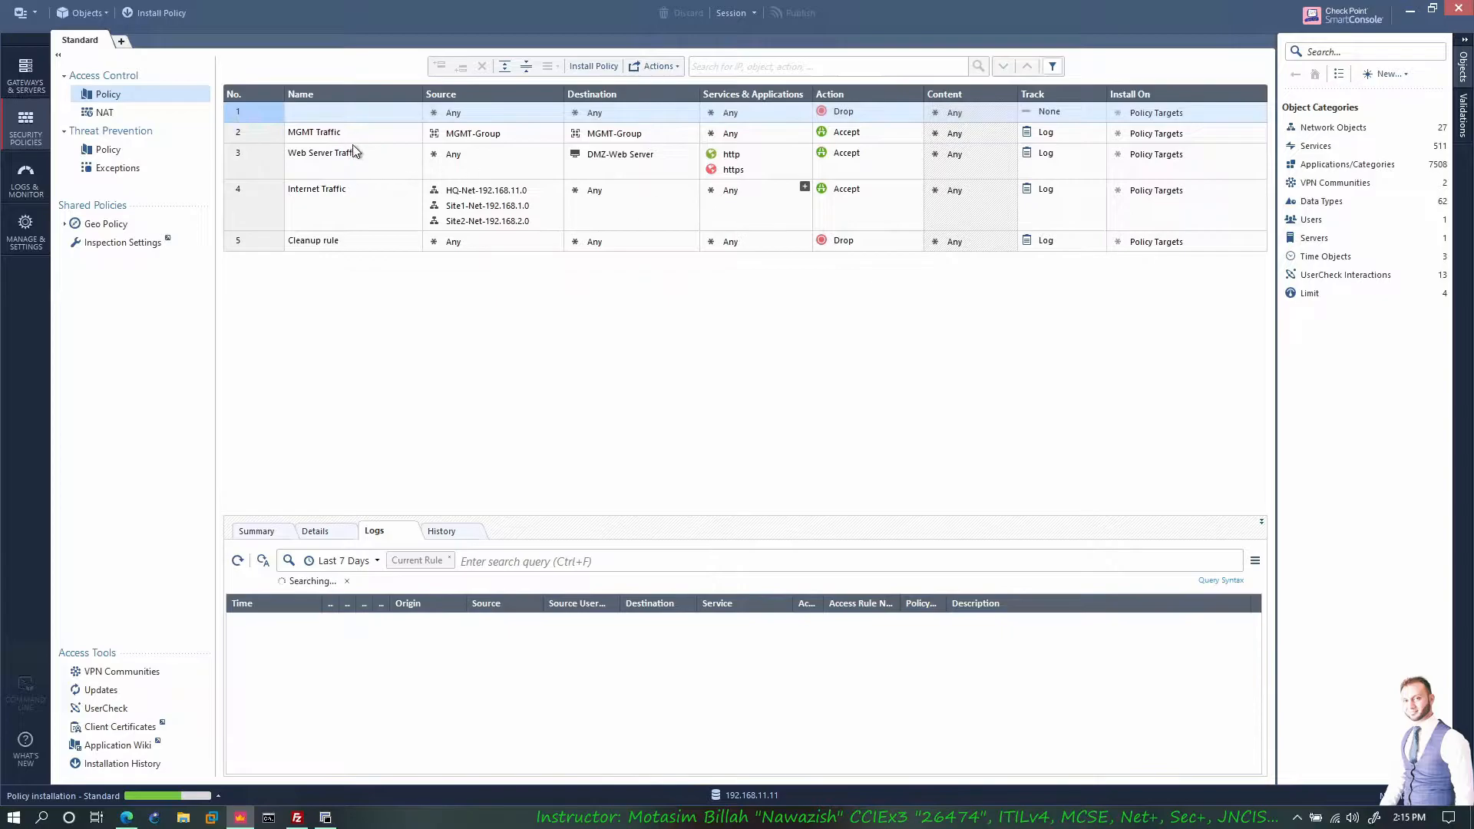
pyautogui.click(330, 112)
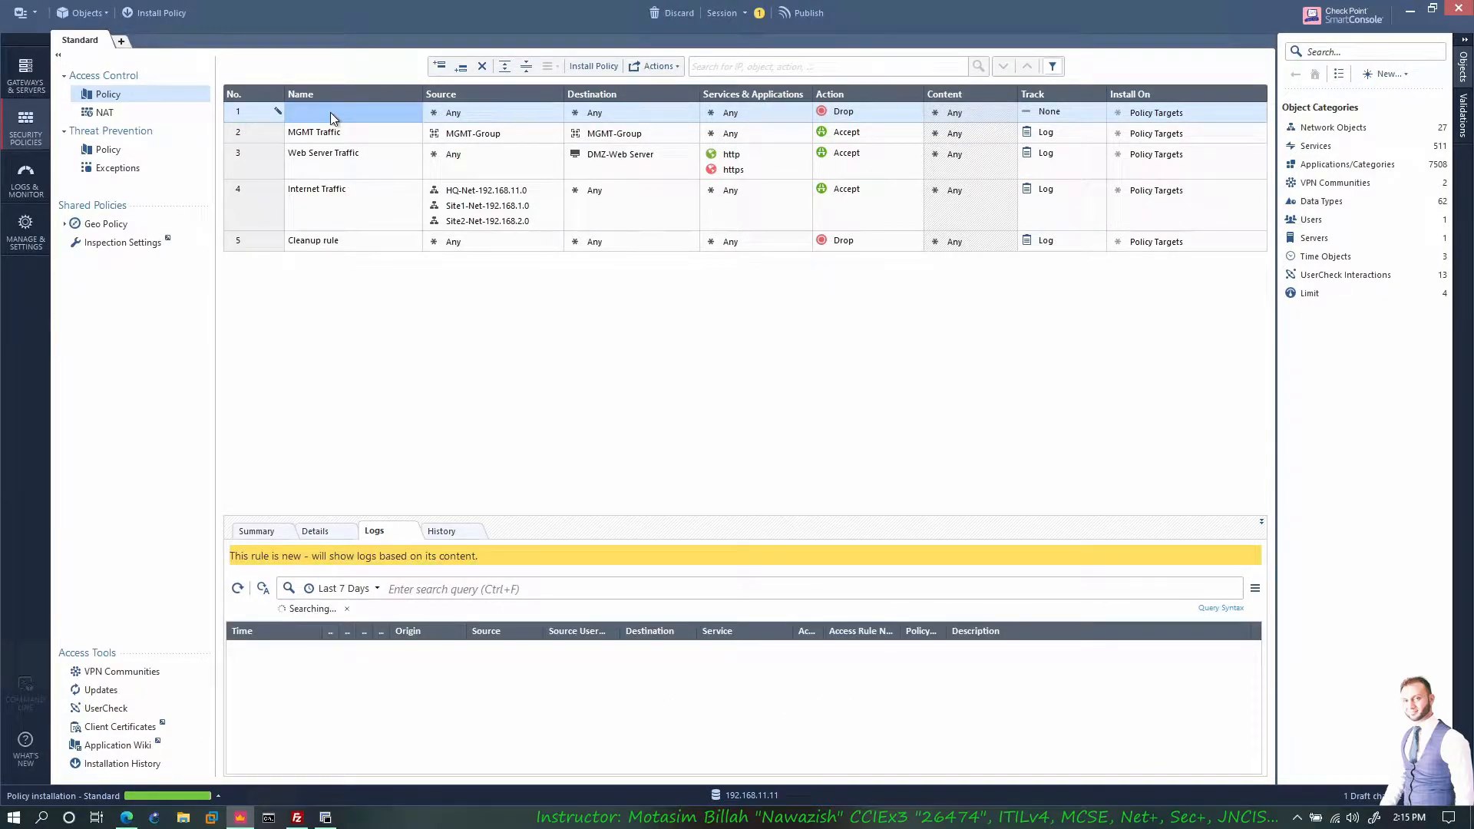
pyautogui.click(330, 112)
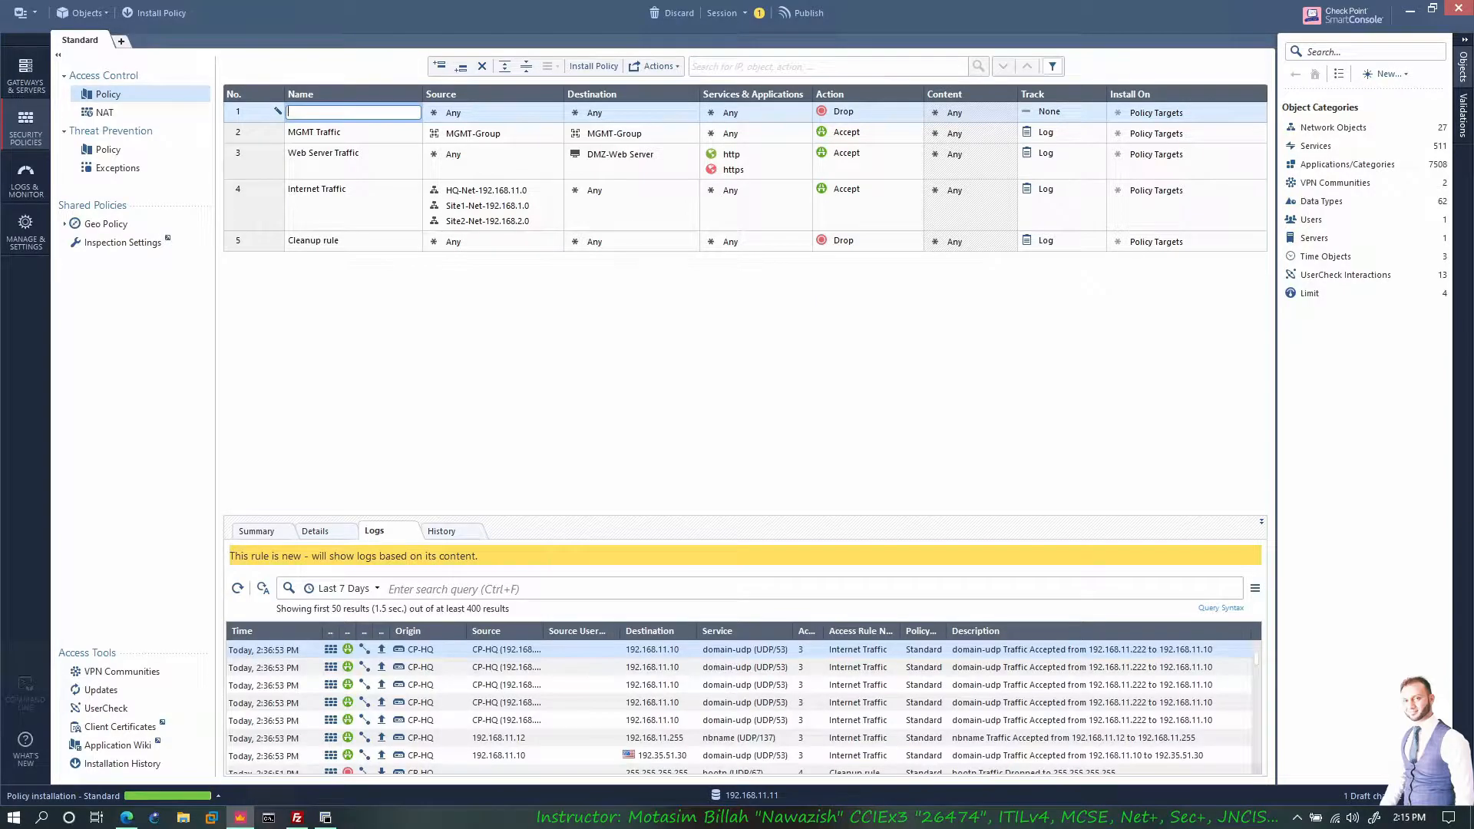
pyautogui.click(436, 112)
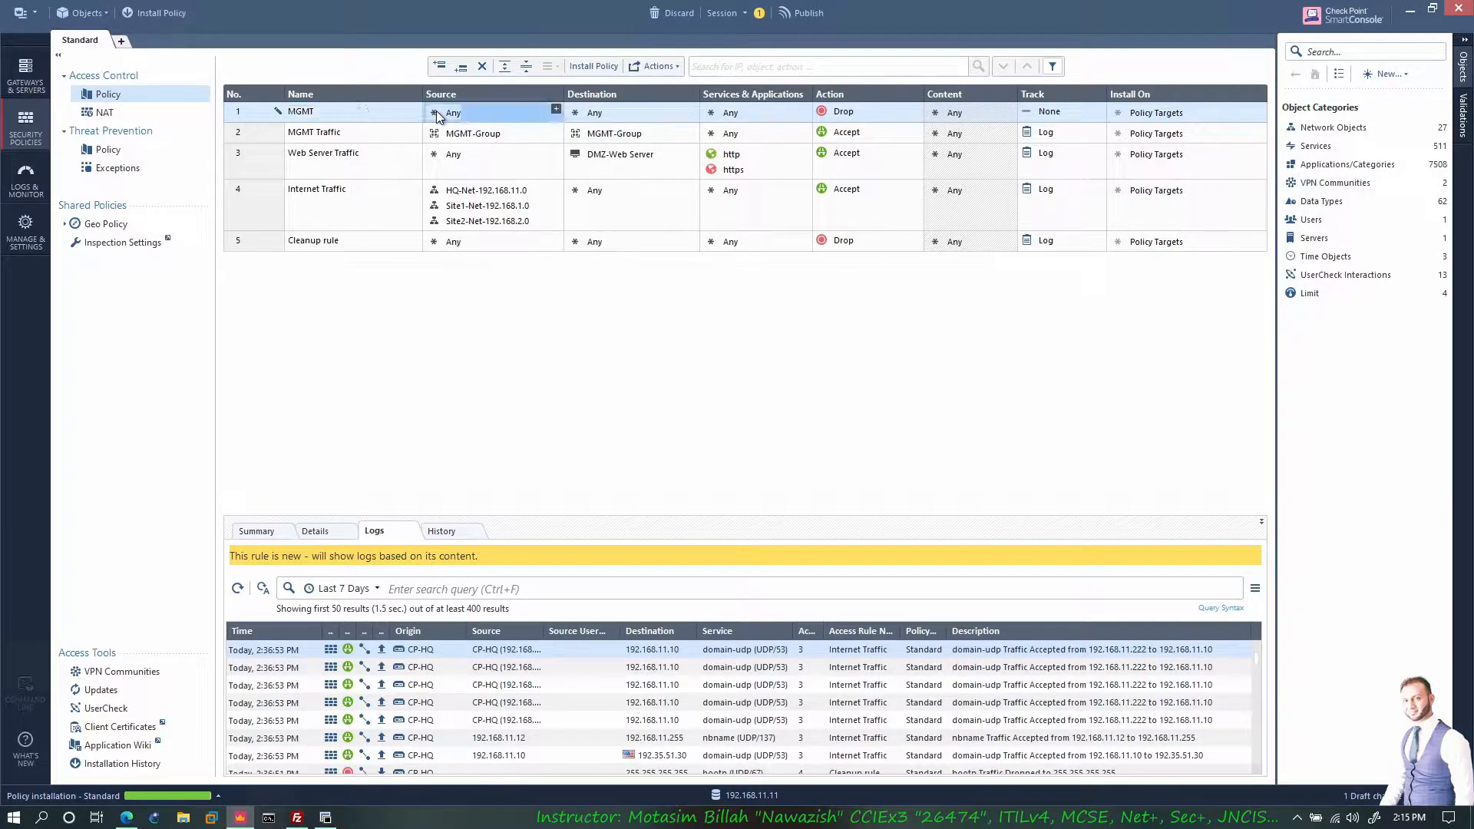
# Set the MGMT rule's source and destination to MGMT-Group, and consult the EVE topology in the browser before returning to SmartConsole
pyautogui.click(556, 112)
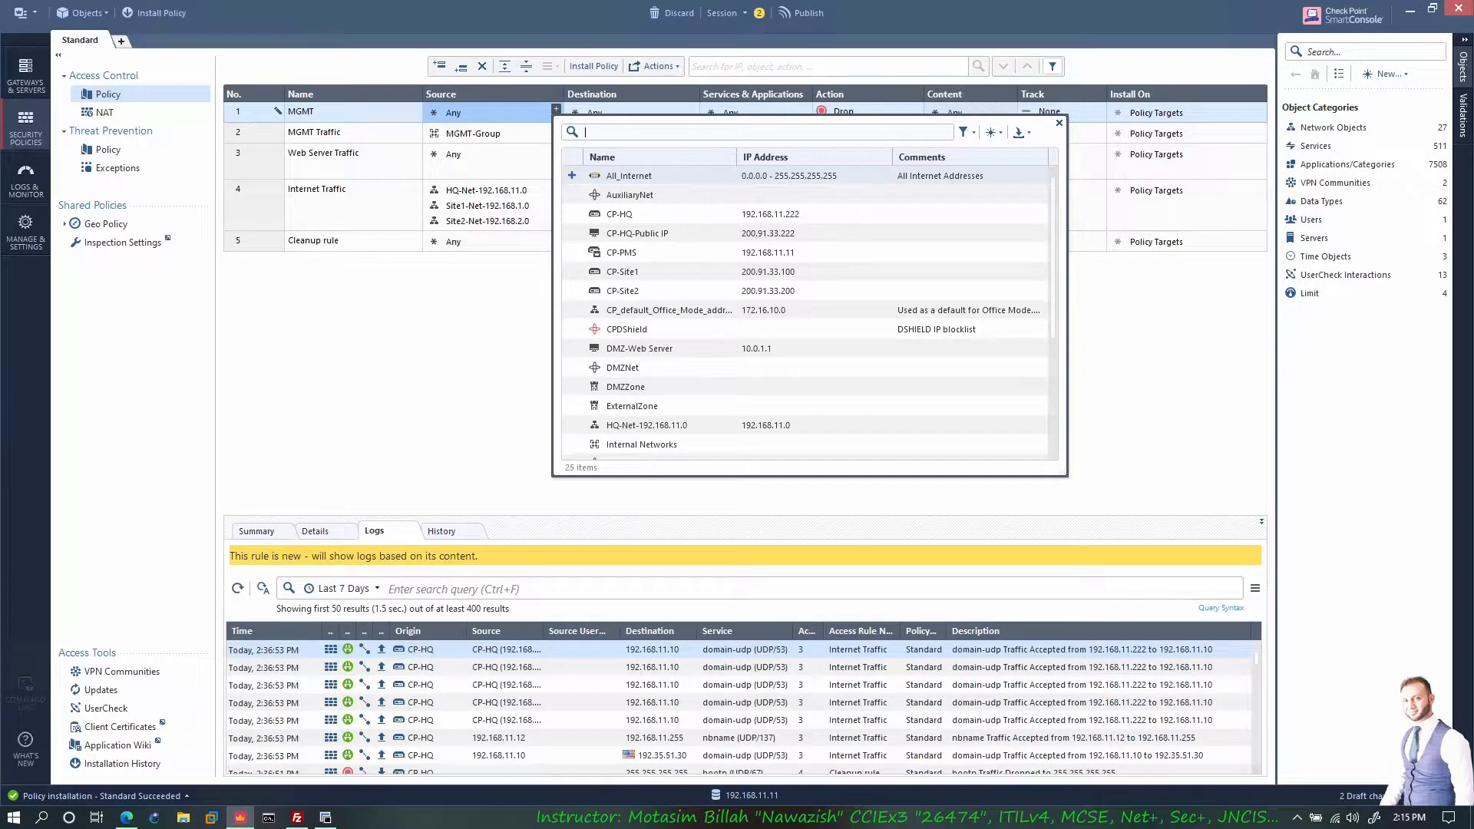
pyautogui.write('MG')
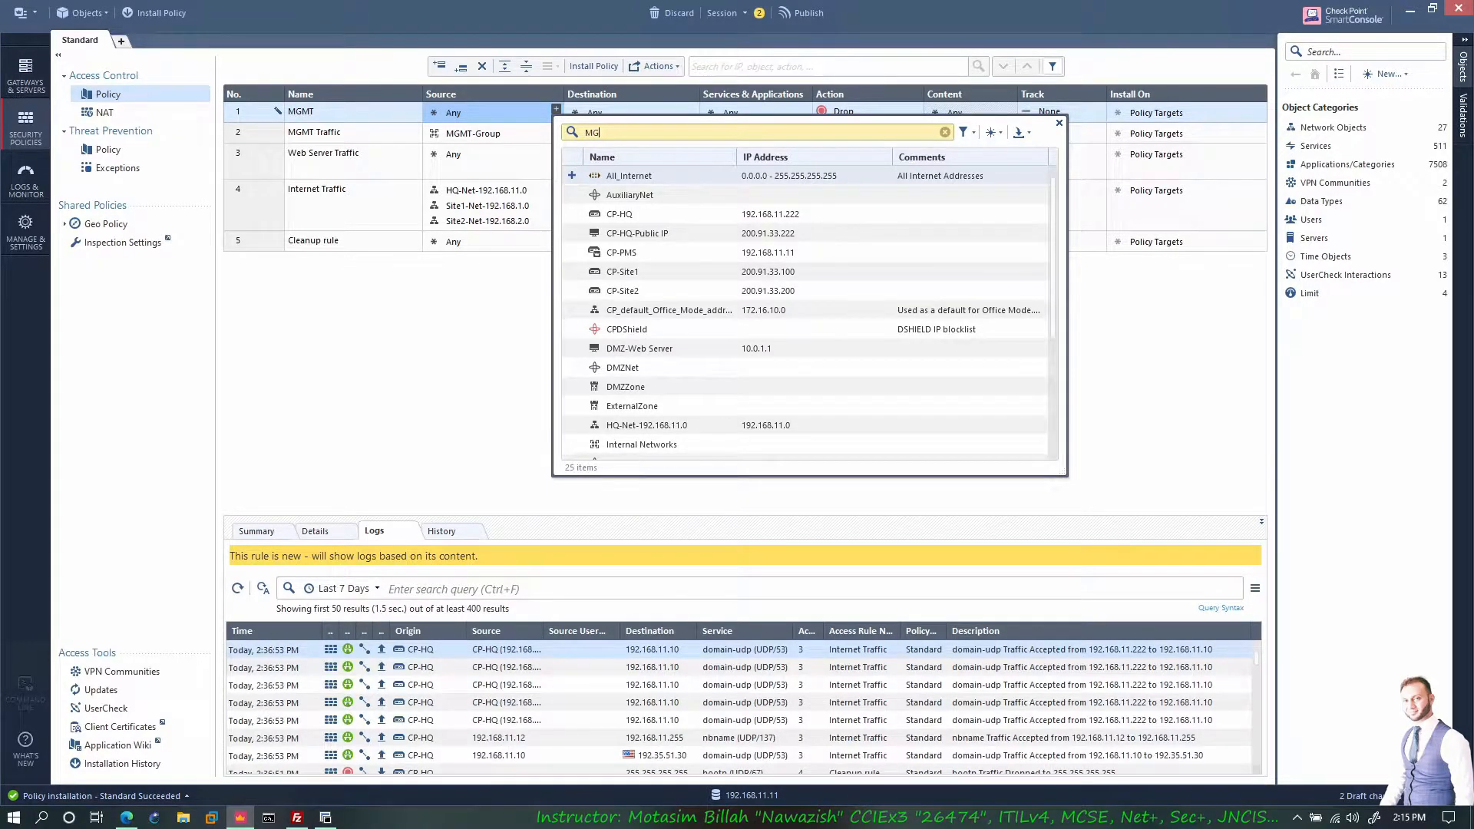
pyautogui.click(571, 175)
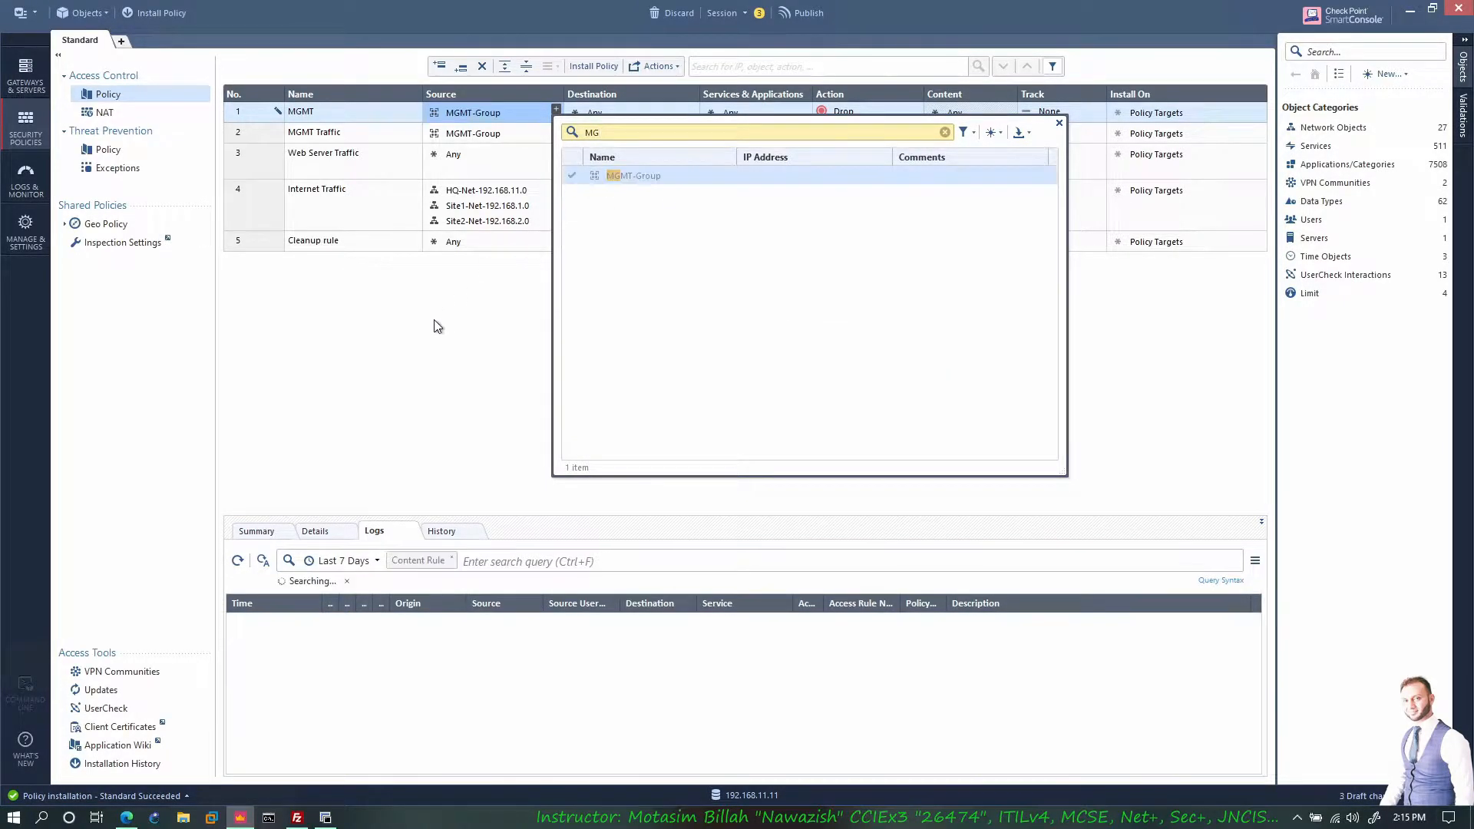
pyautogui.click(430, 322)
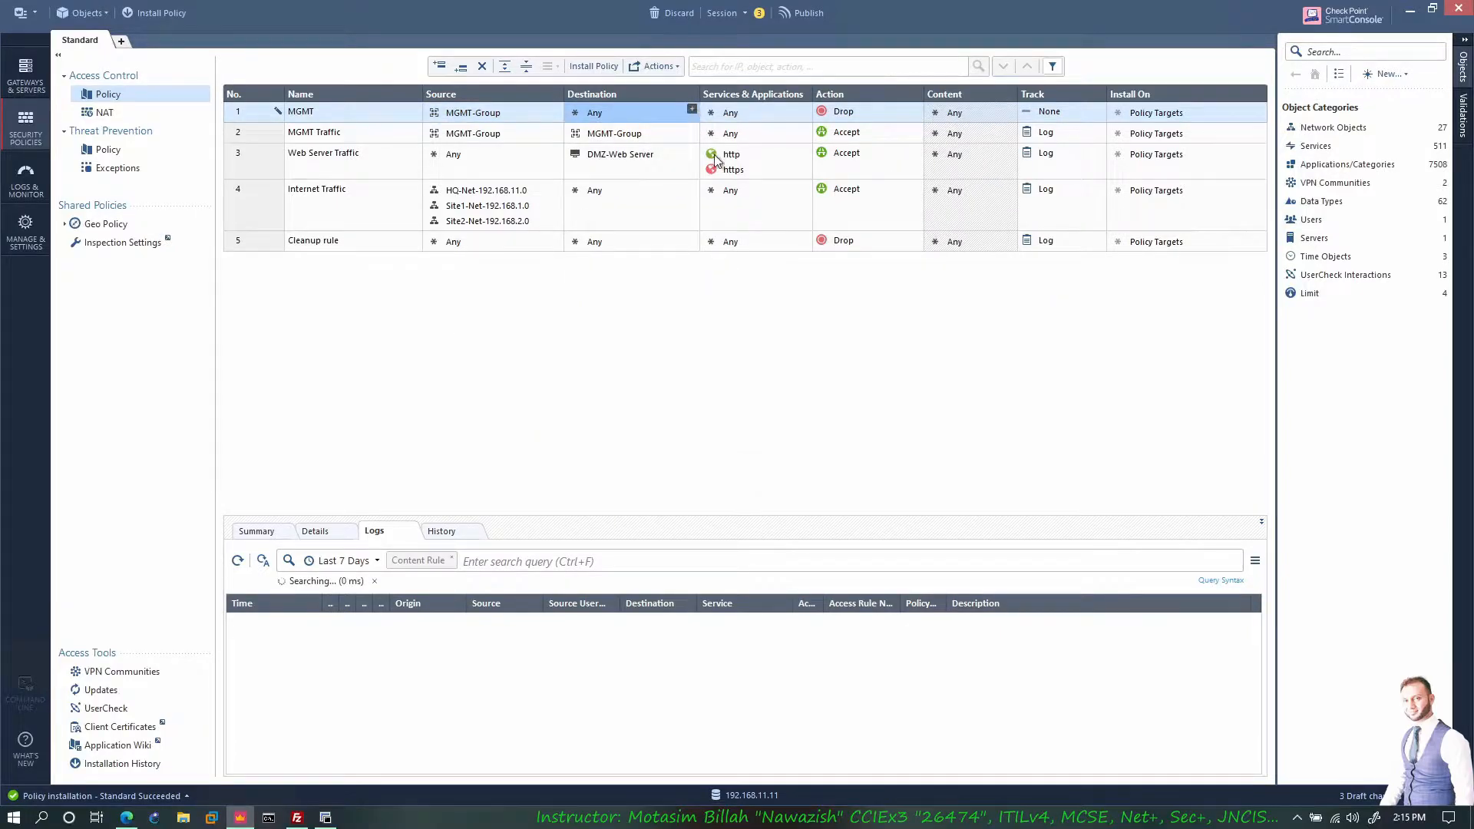
pyautogui.click(691, 109)
pyautogui.write('MG')
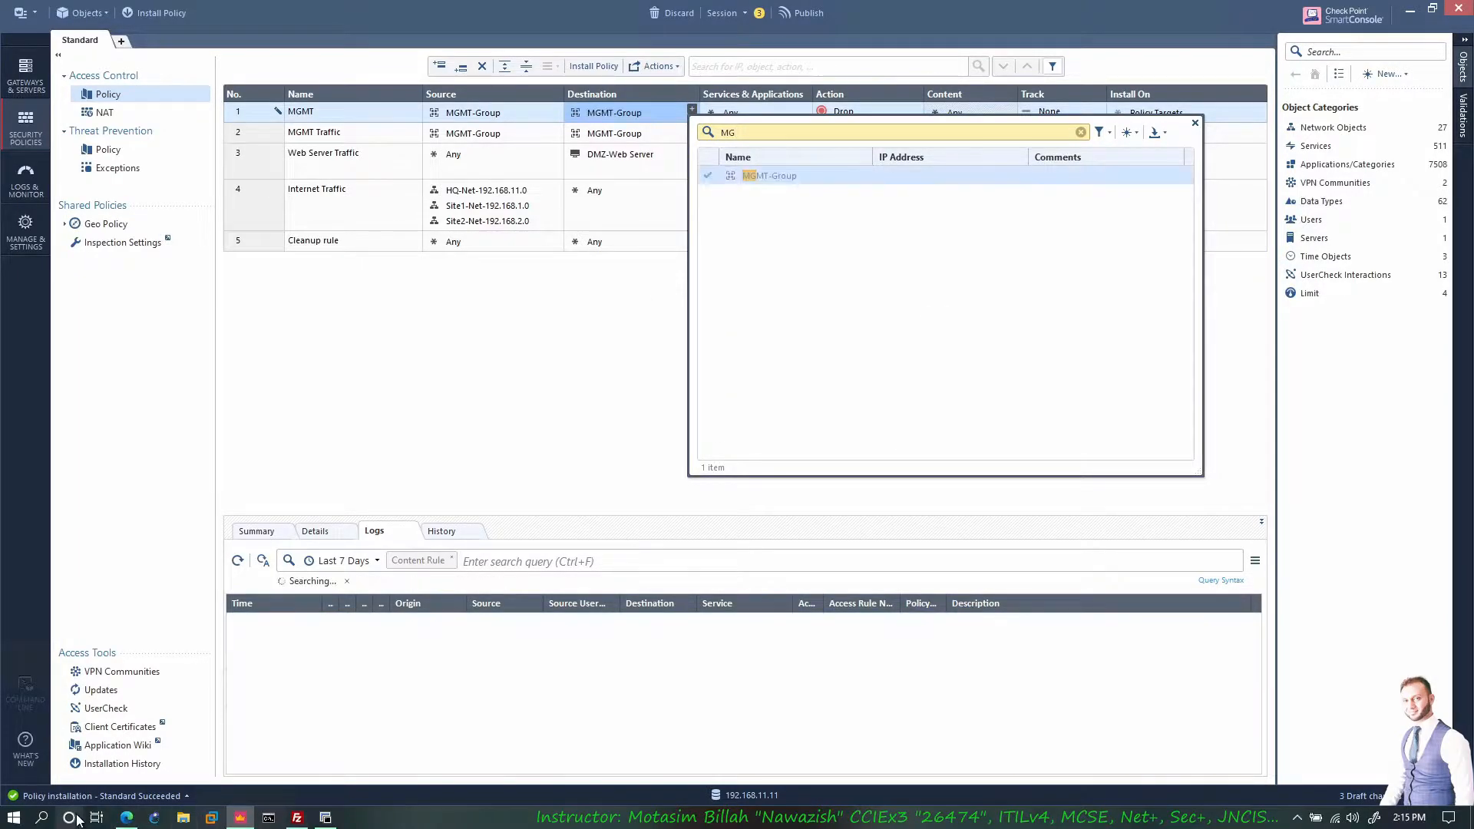
pyautogui.click(127, 817)
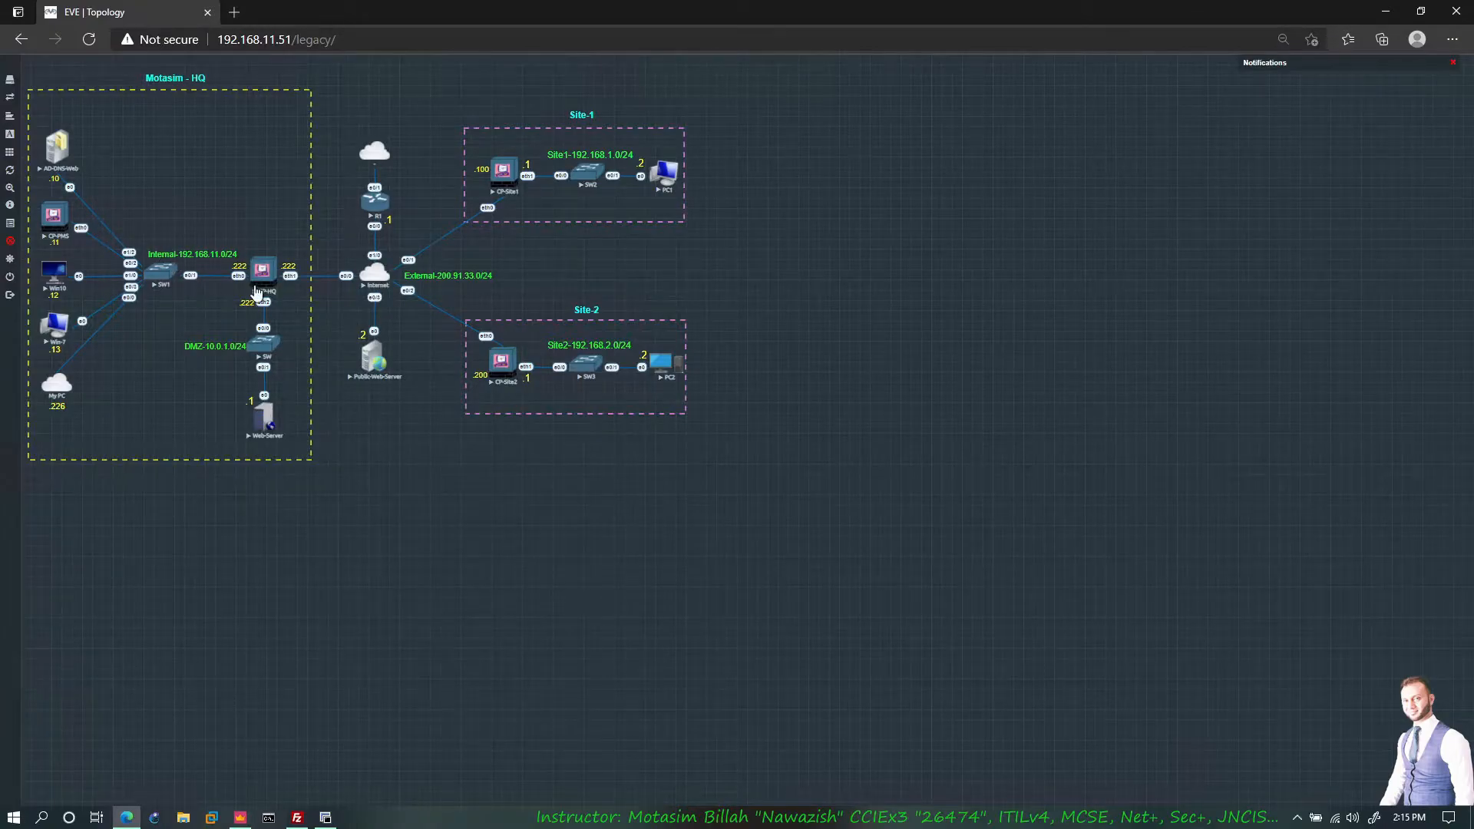
pyautogui.click(241, 816)
# Set the MGMT rule's action to a new inline layer named Inline MGMT with the Firewall blade
pyautogui.click(867, 112)
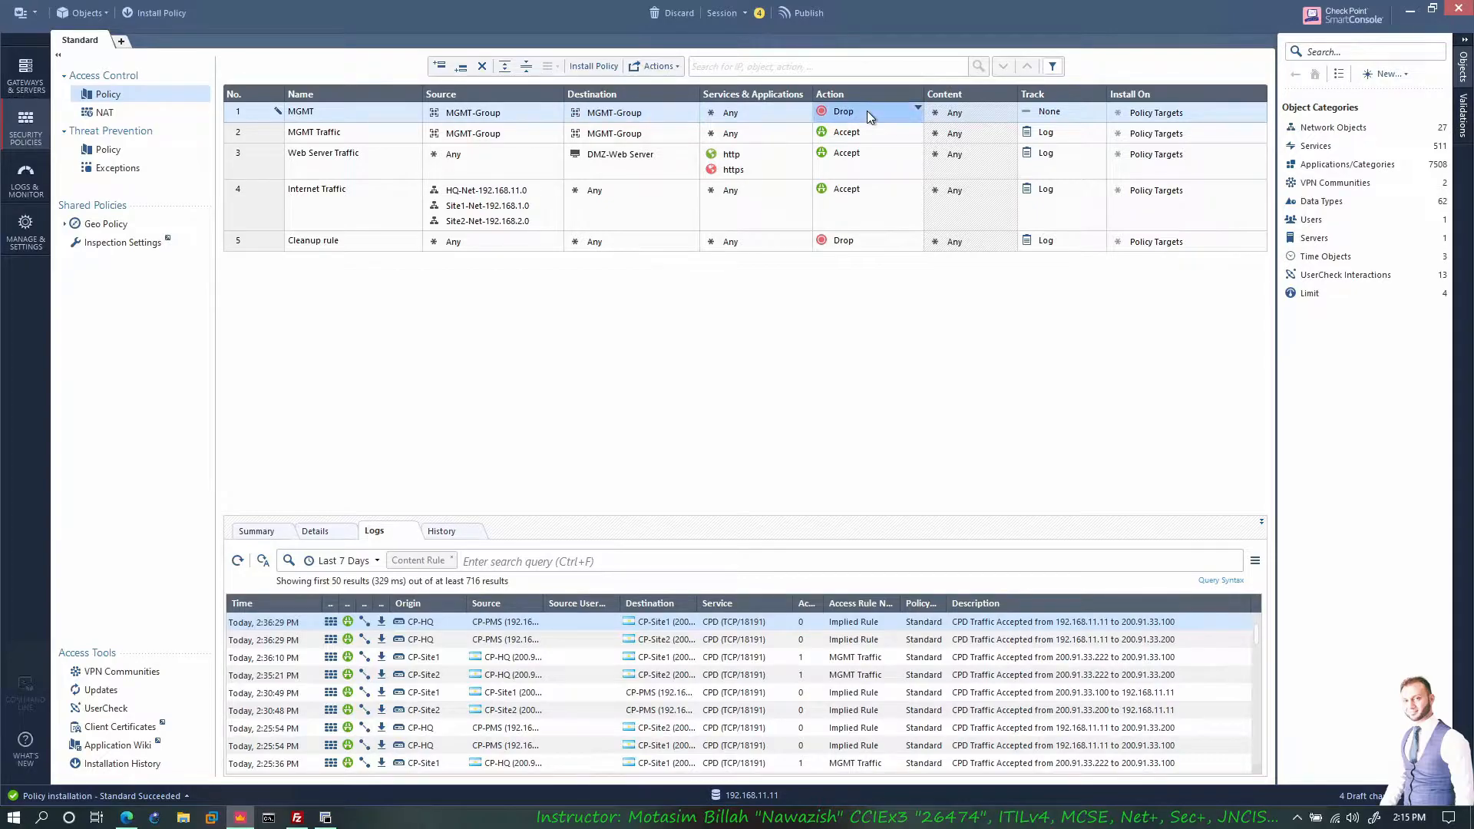
pyautogui.moveTo(953, 186)
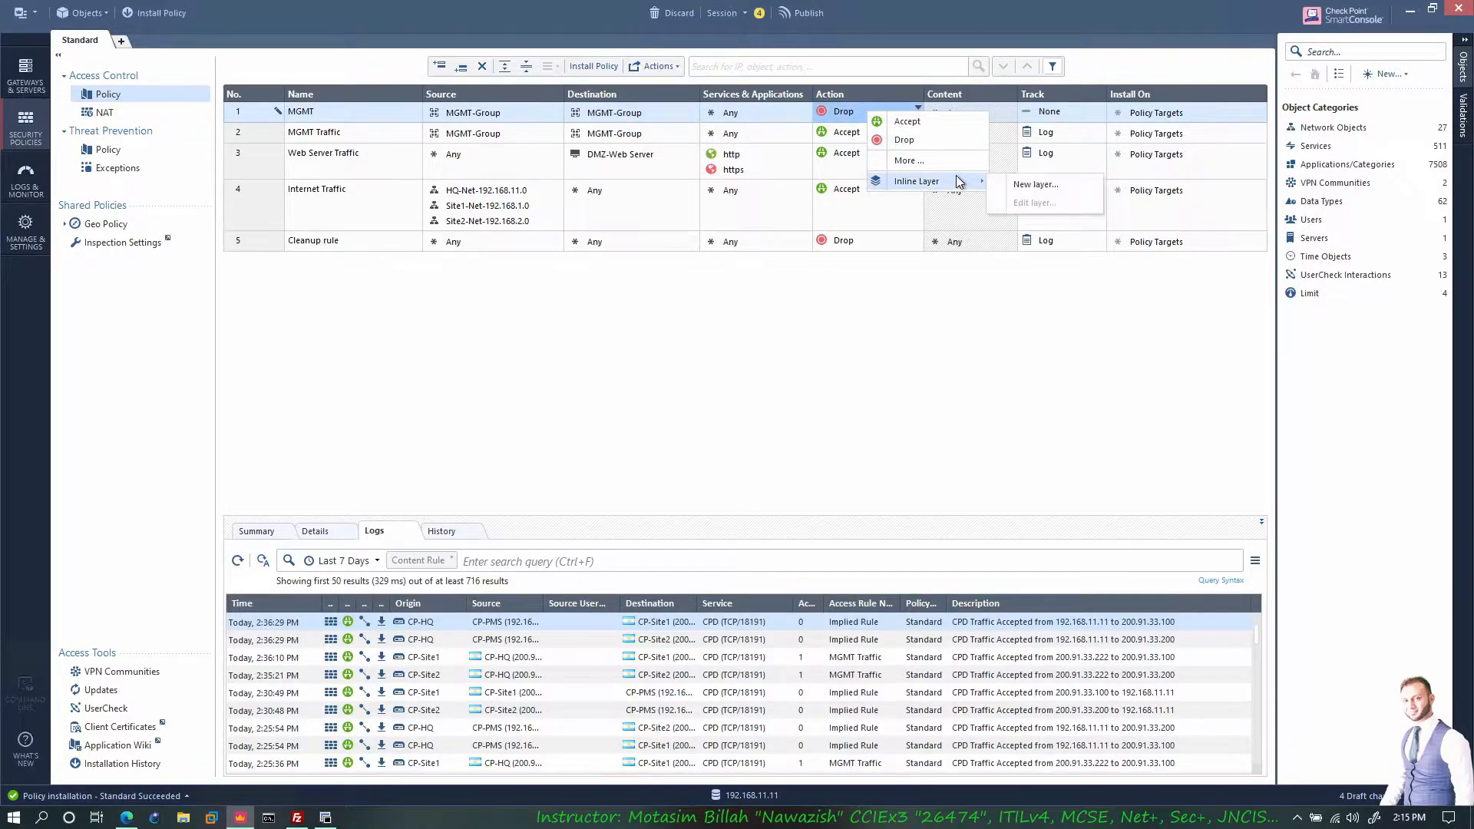
pyautogui.click(1028, 184)
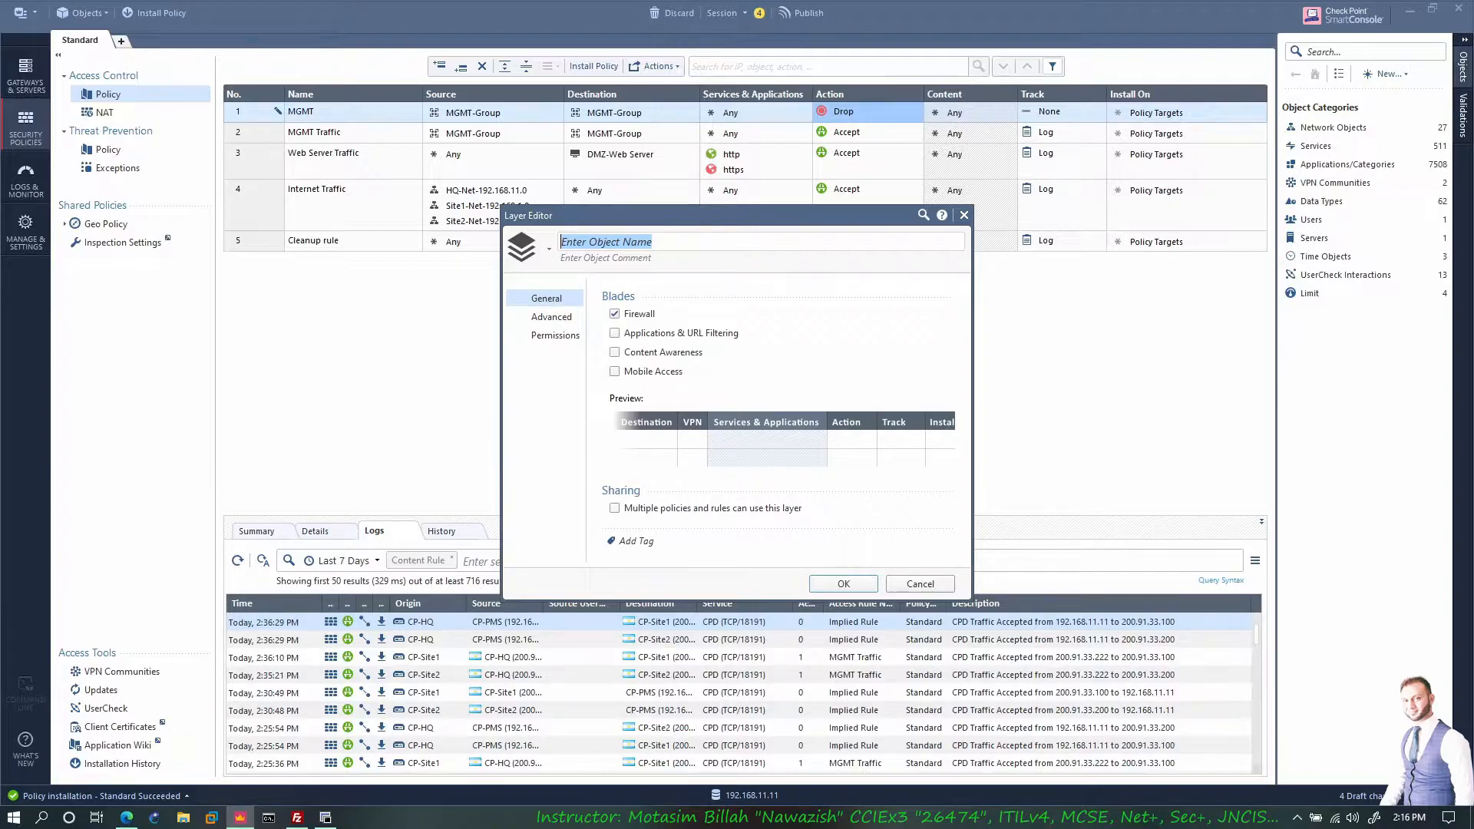
pyautogui.write('Inline MGMT')
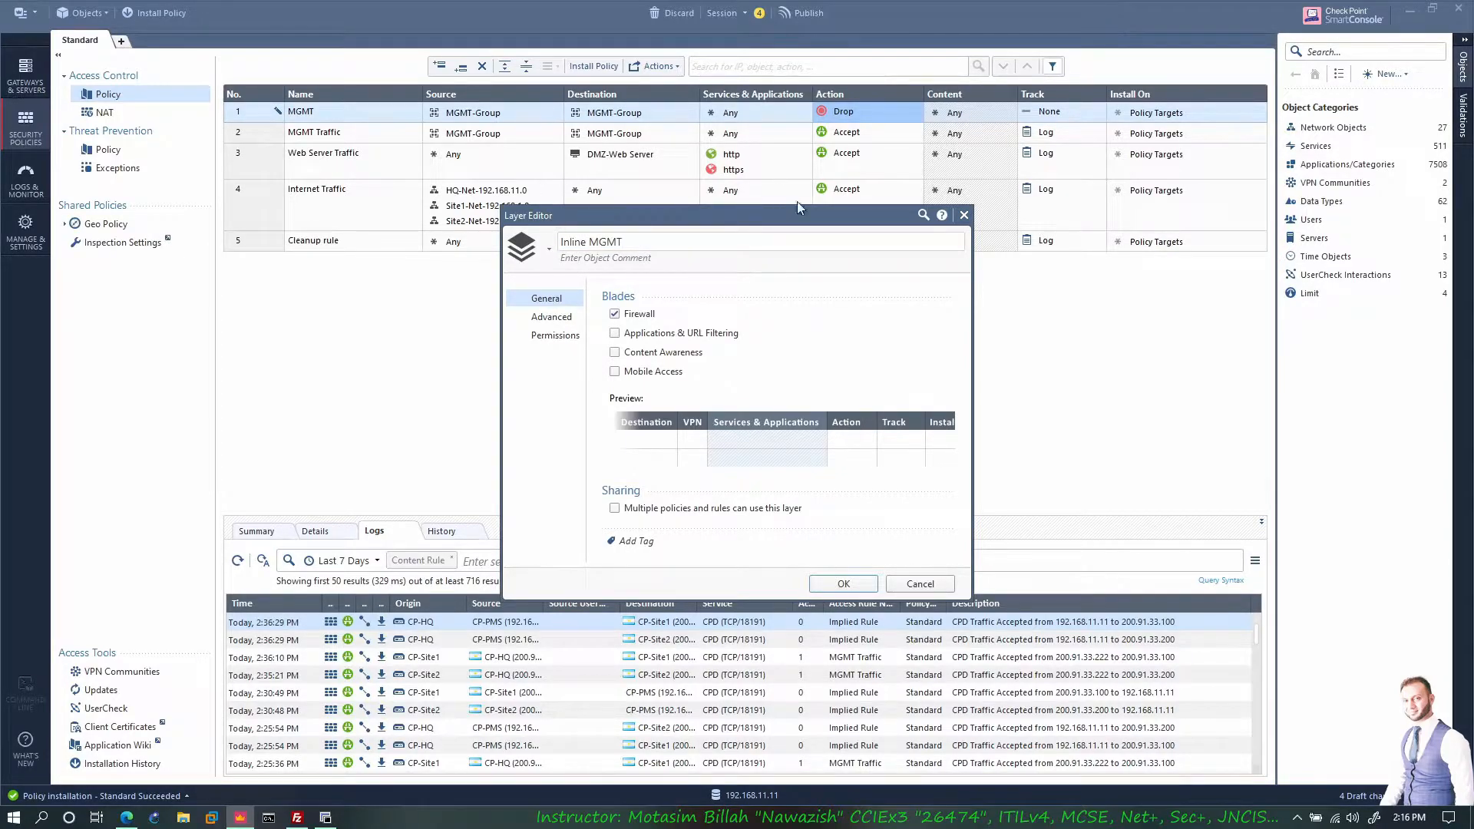
pyautogui.click(841, 582)
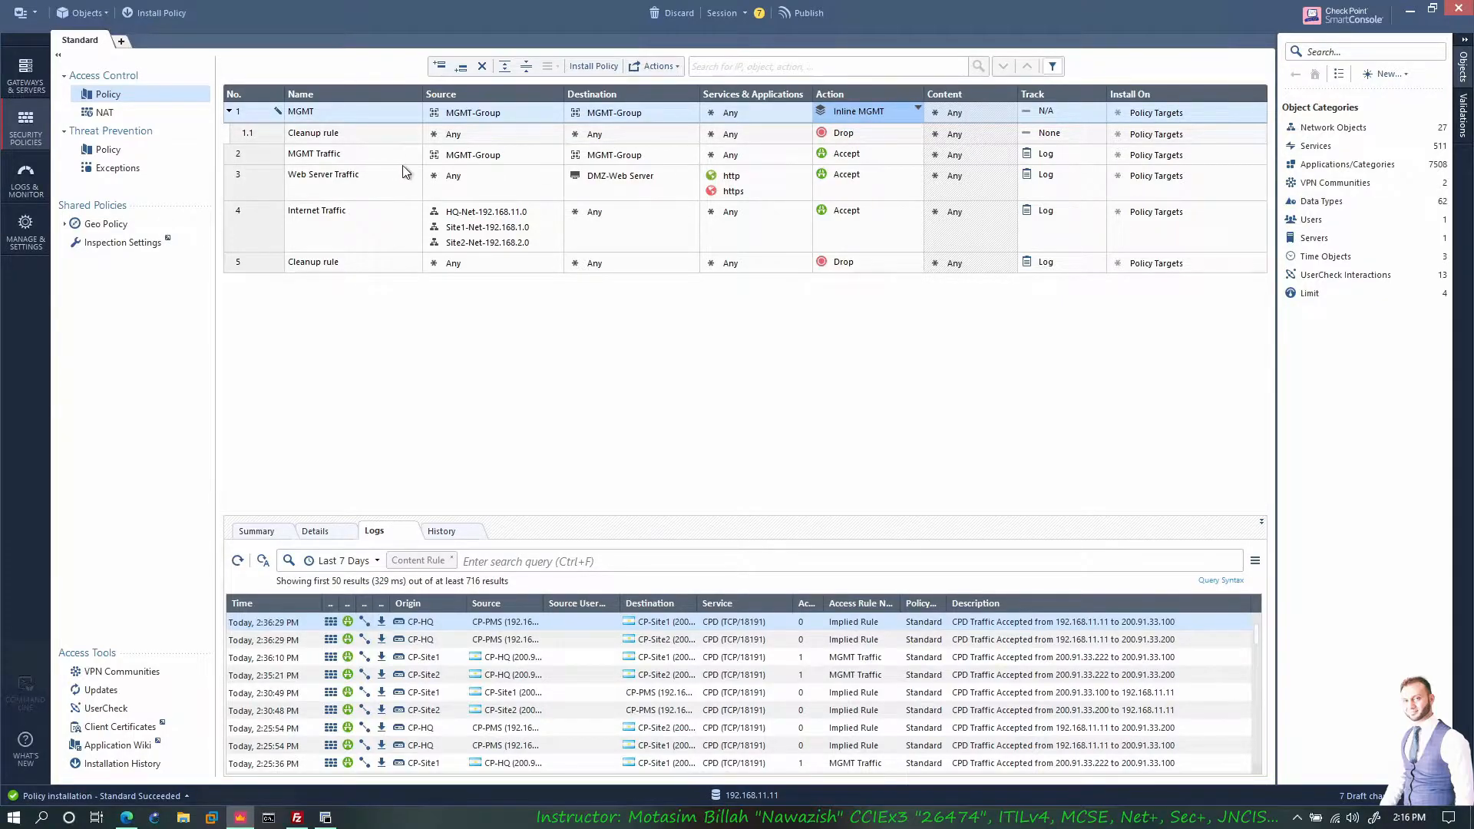
# Move the MGMT Traffic rule into the Inline MGMT layer, above that layer's Cleanup rule
pyautogui.click(269, 154)
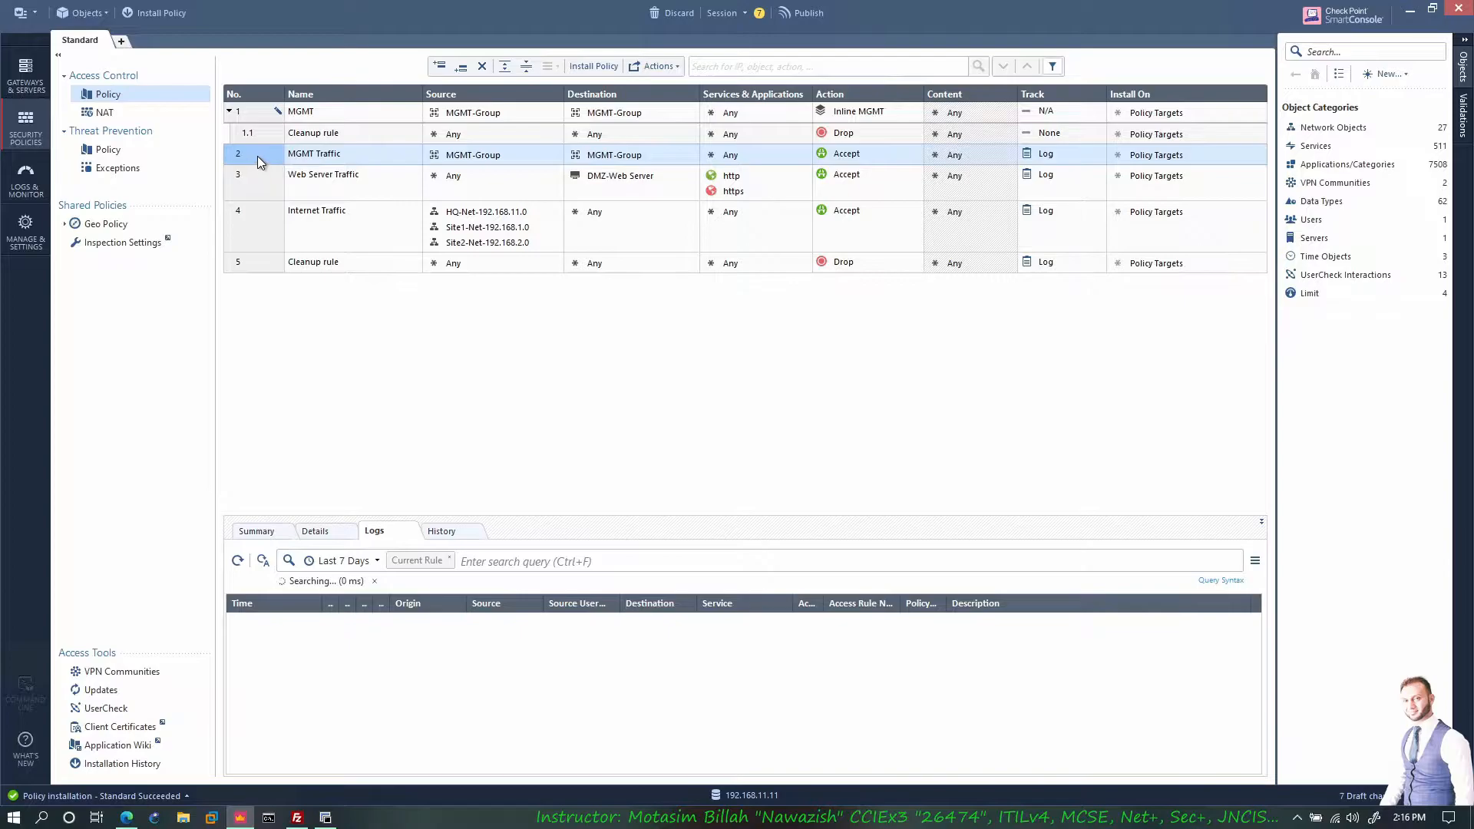
pyautogui.moveTo(259, 155); pyautogui.dragTo(296, 132)
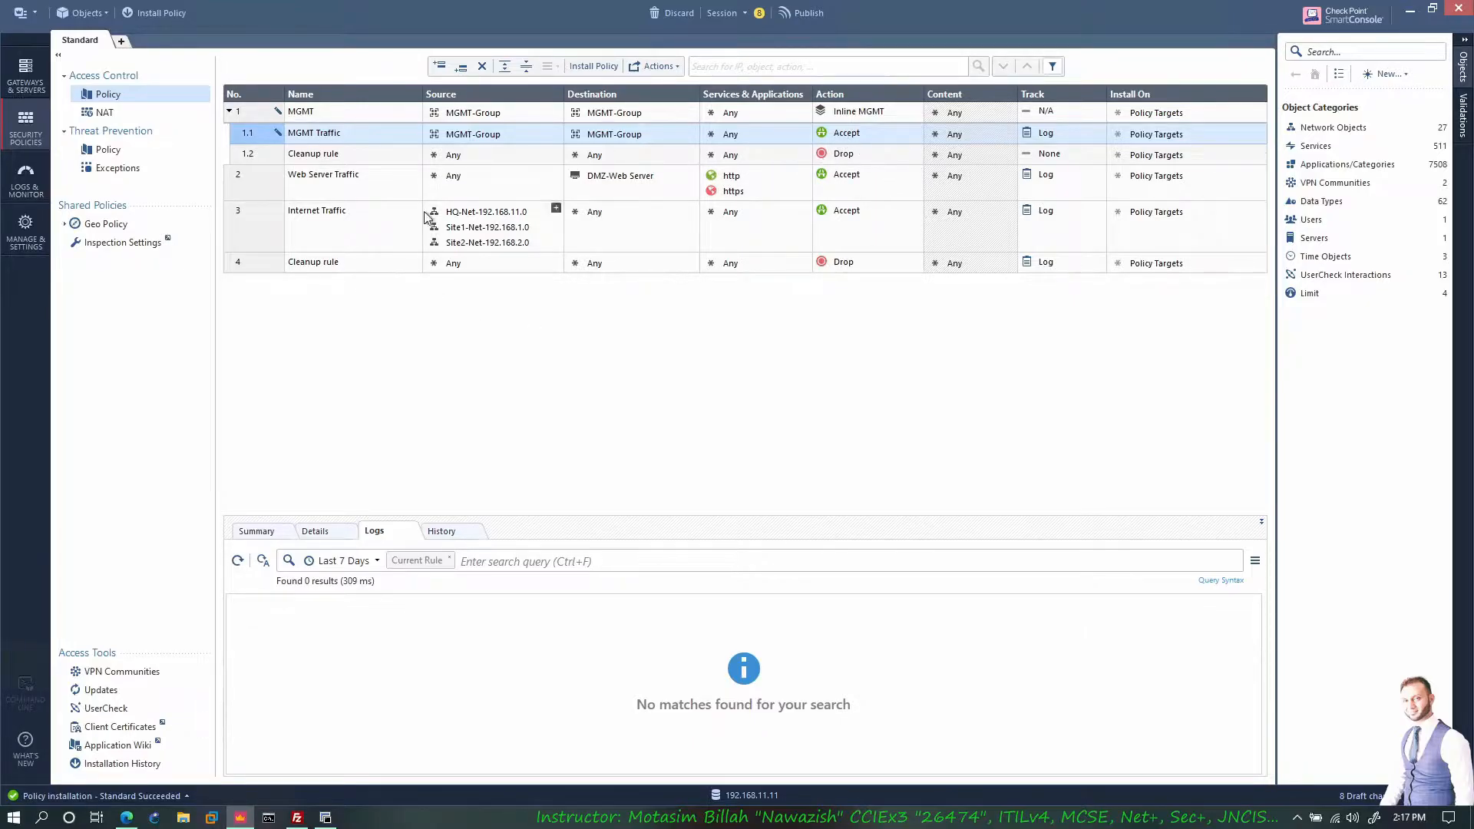
# Review the MGMT rule, its MGMT-Group members and action options, and the MGMT Traffic and Cleanup rules inside its inline layer
pyautogui.click(229, 112)
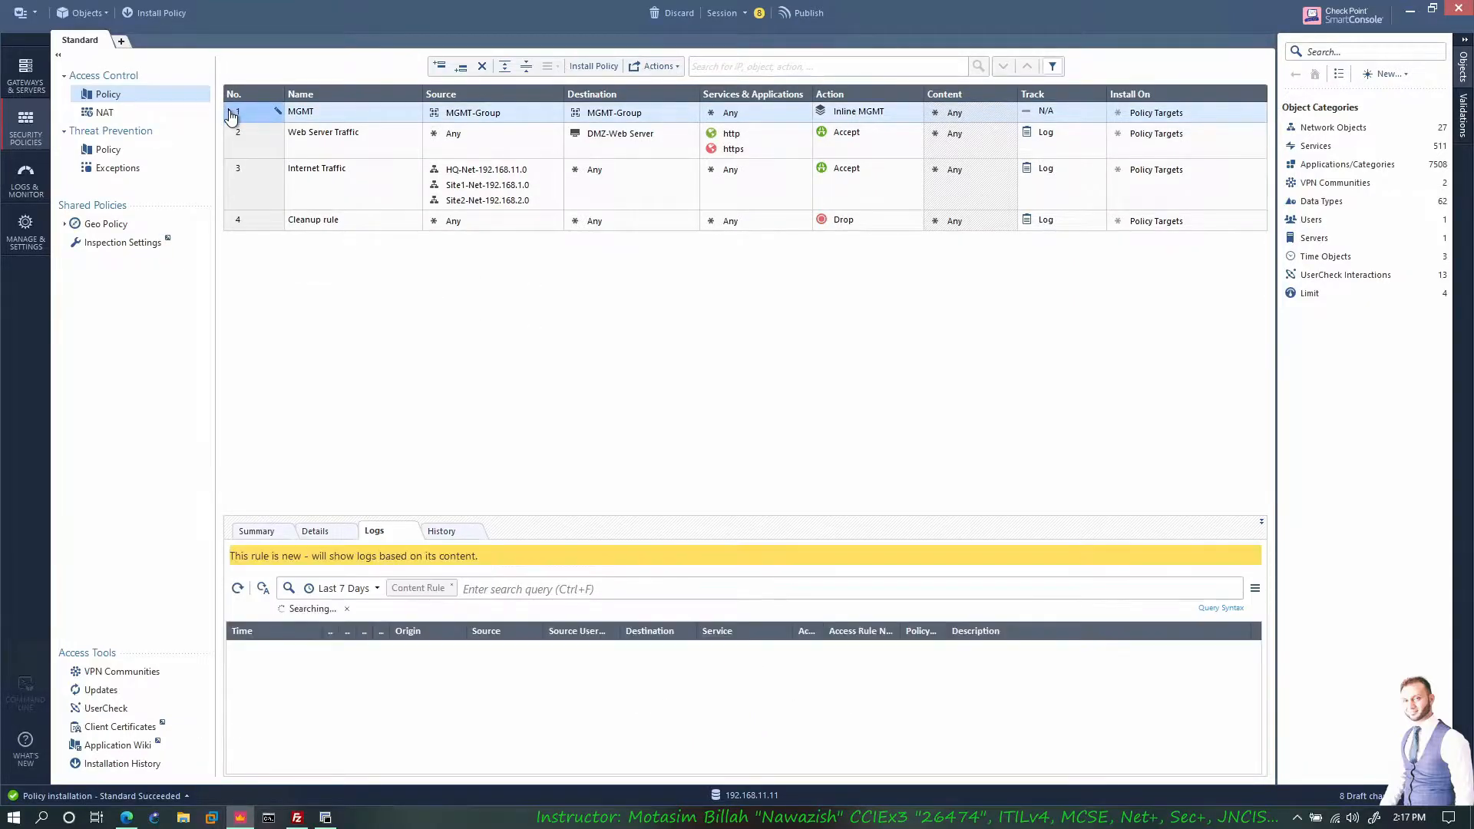
pyautogui.click(229, 112)
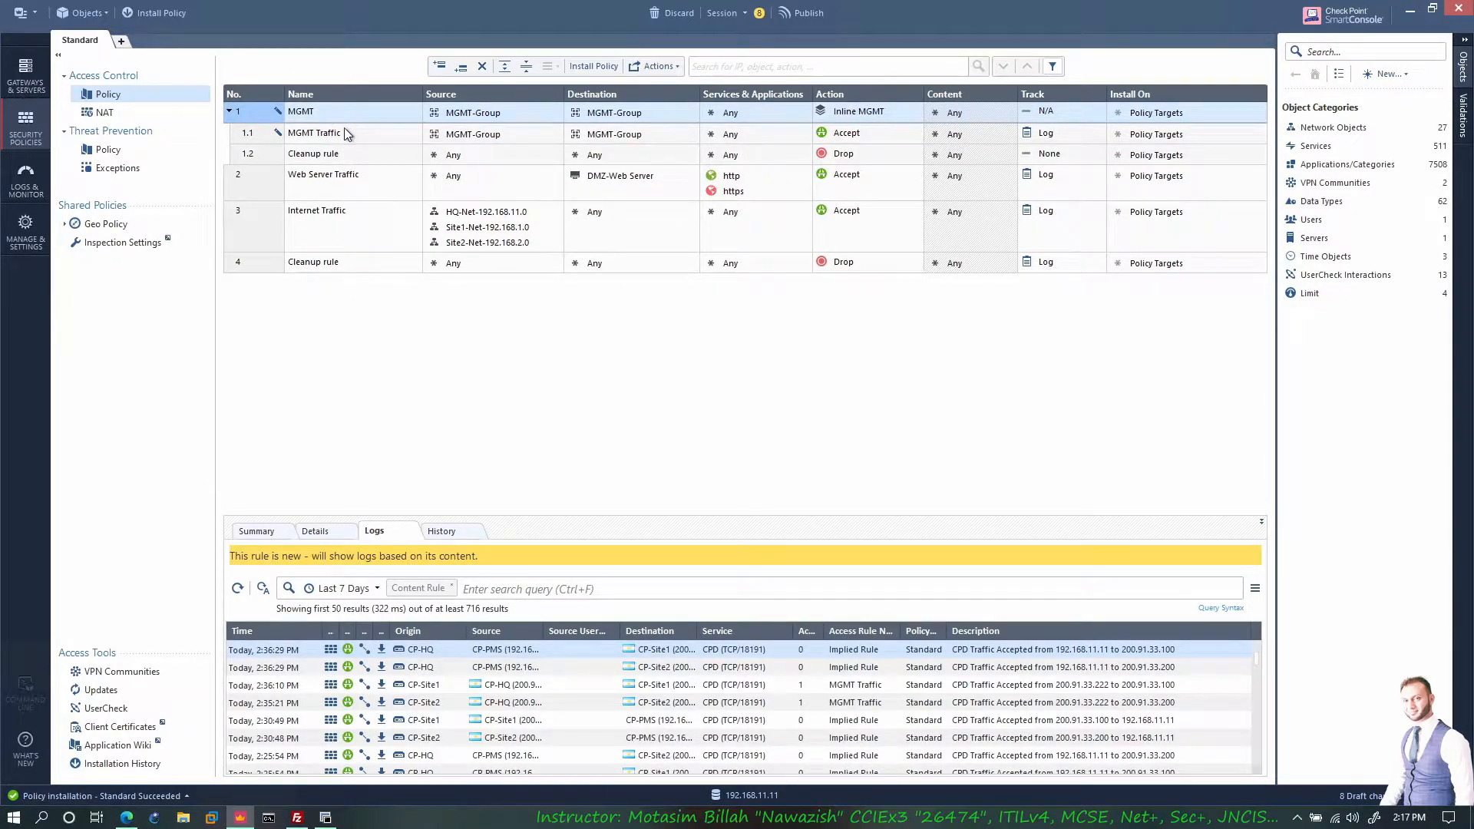
pyautogui.click(229, 112)
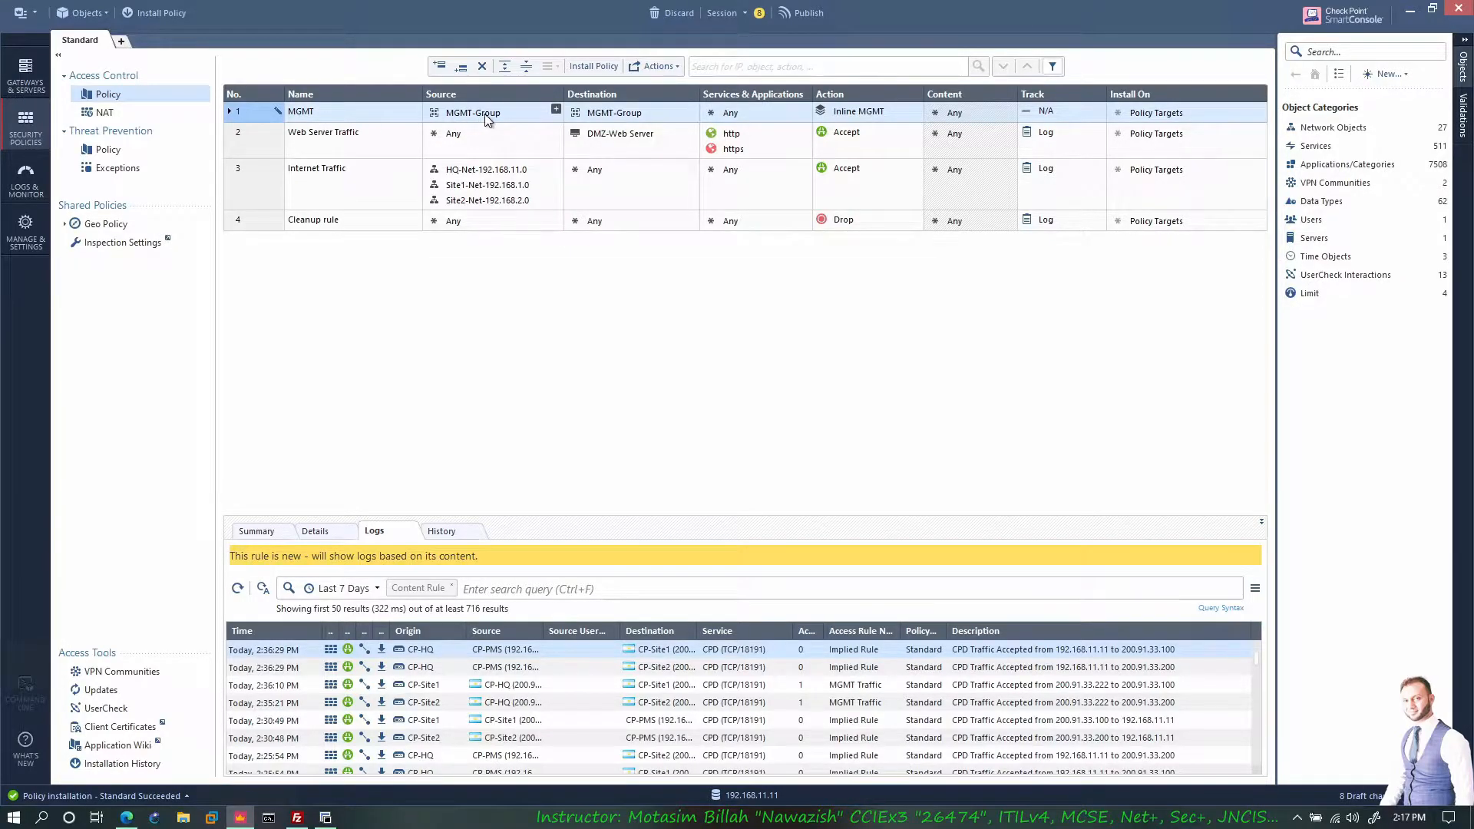
pyautogui.moveTo(484, 114)
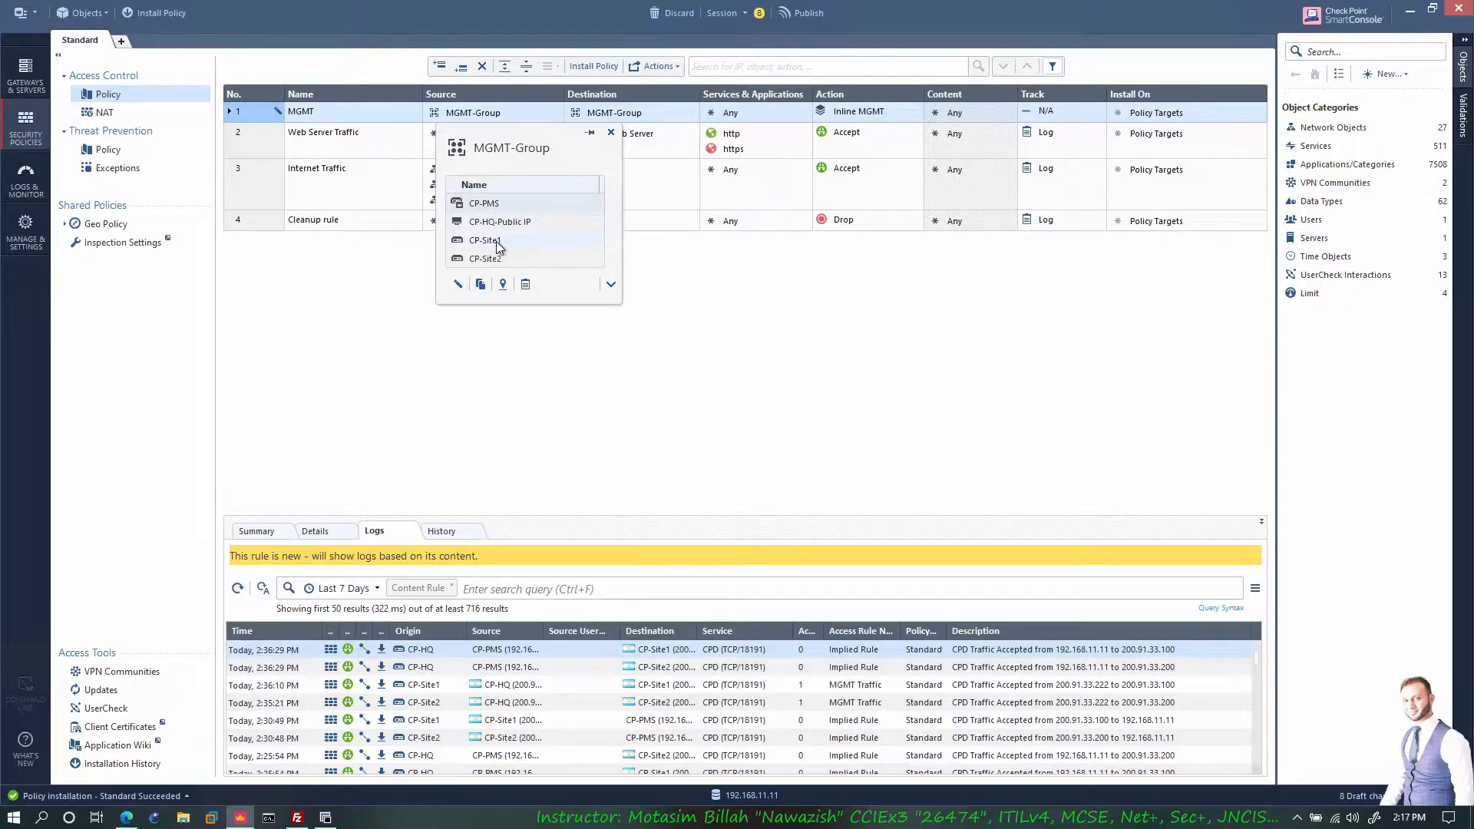
pyautogui.moveTo(630, 117)
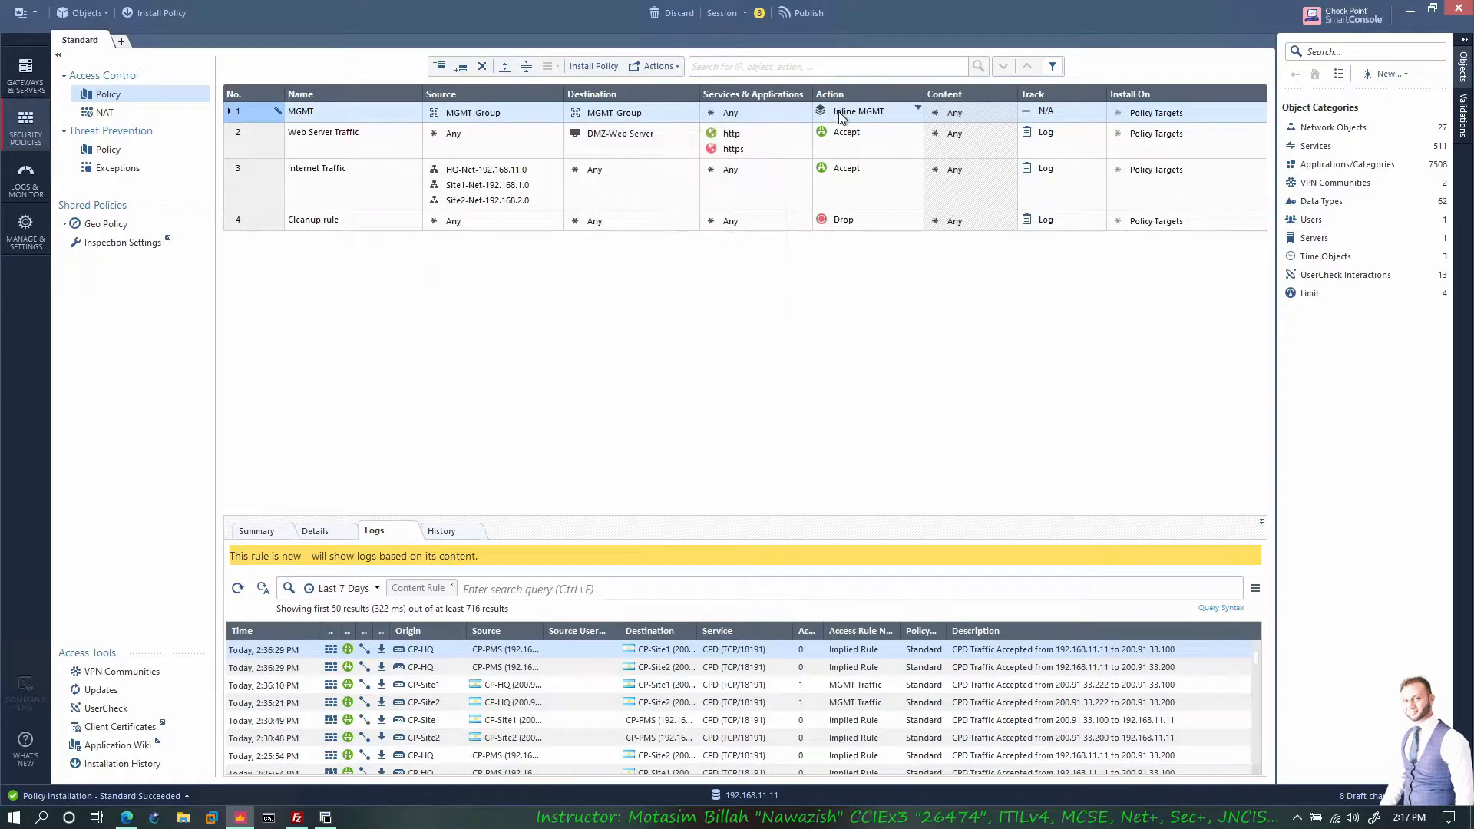
pyautogui.click(918, 106)
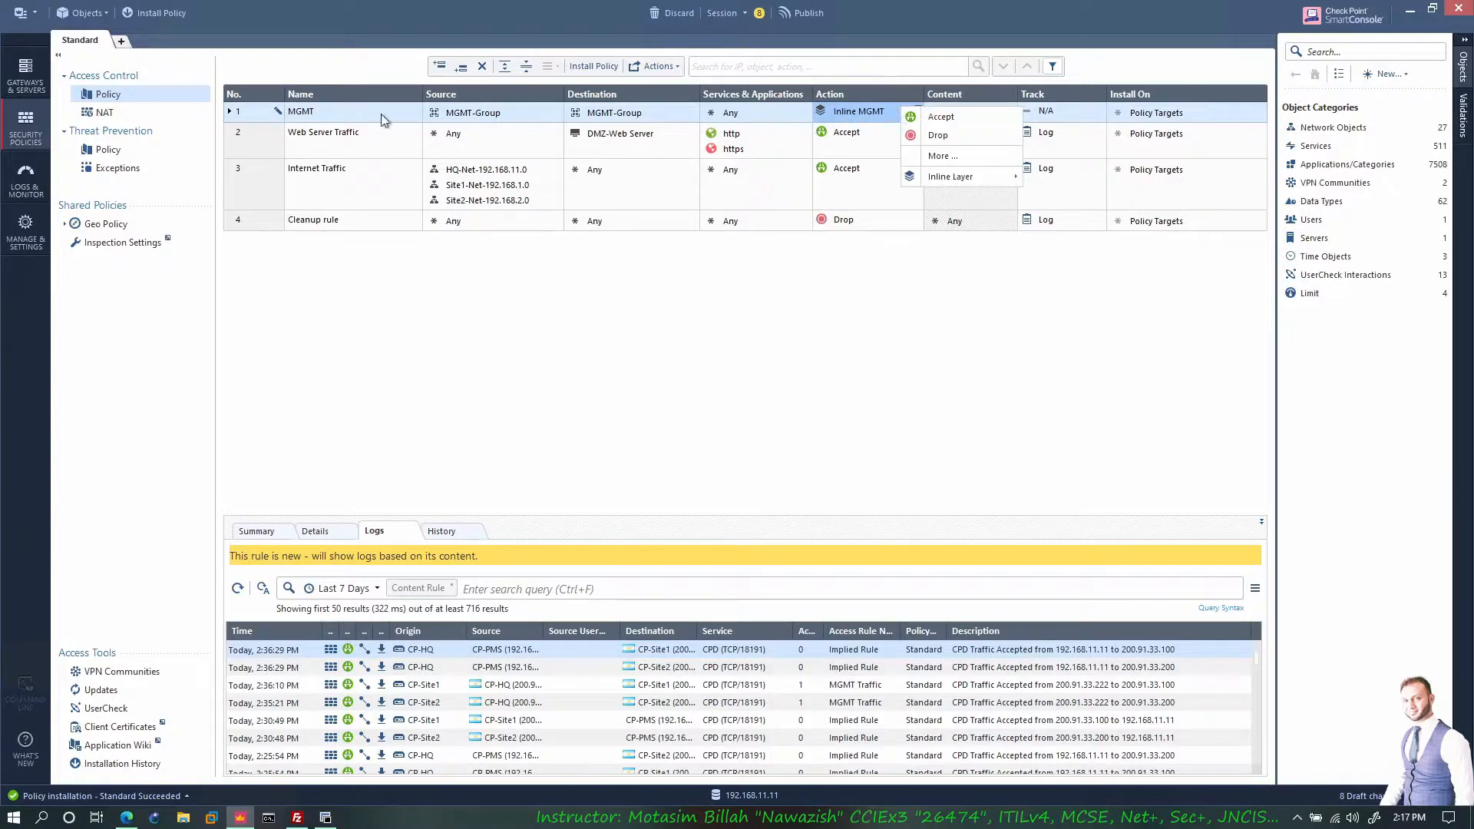
pyautogui.click(229, 112)
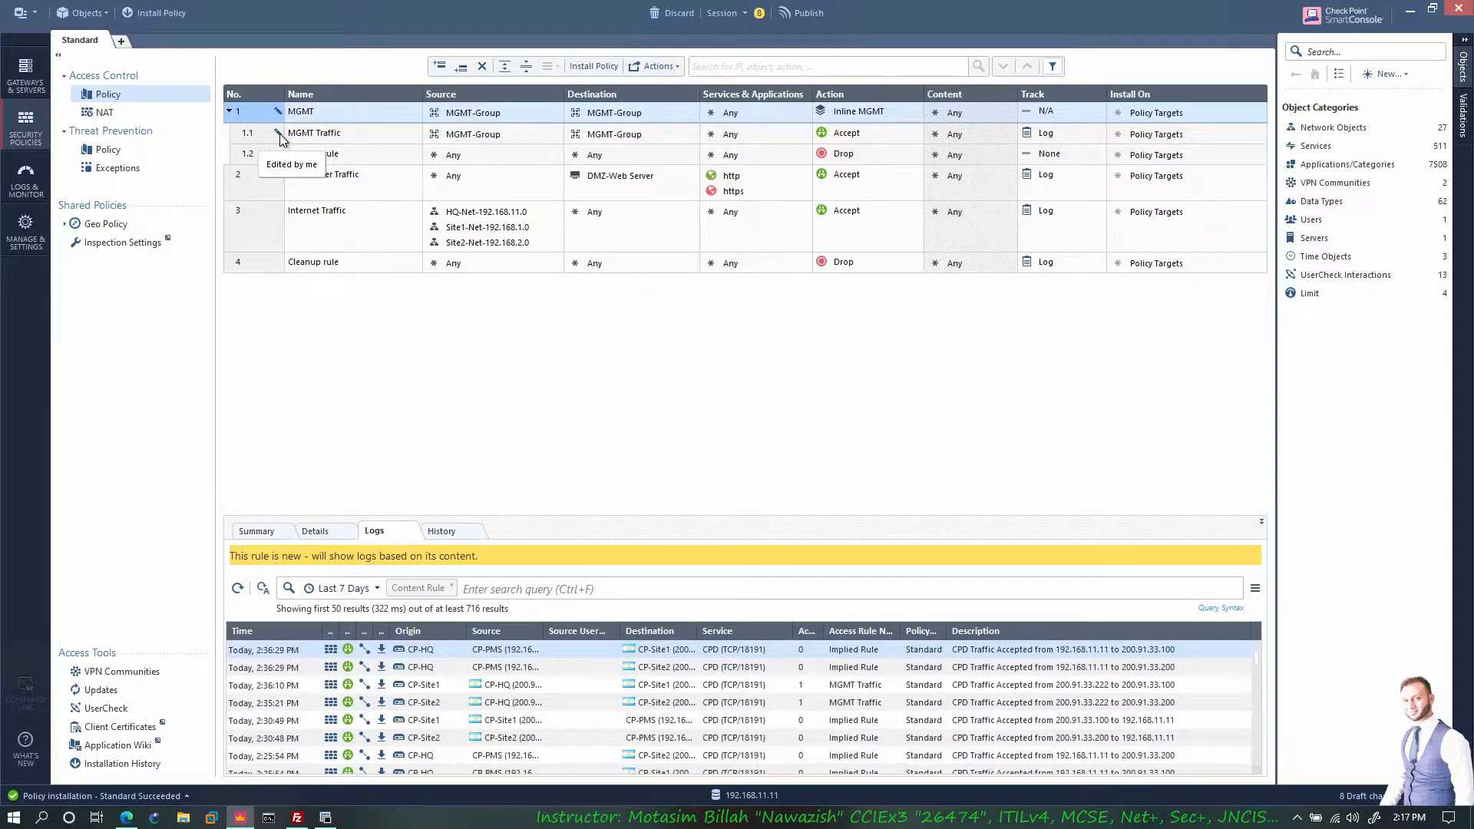
pyautogui.click(326, 137)
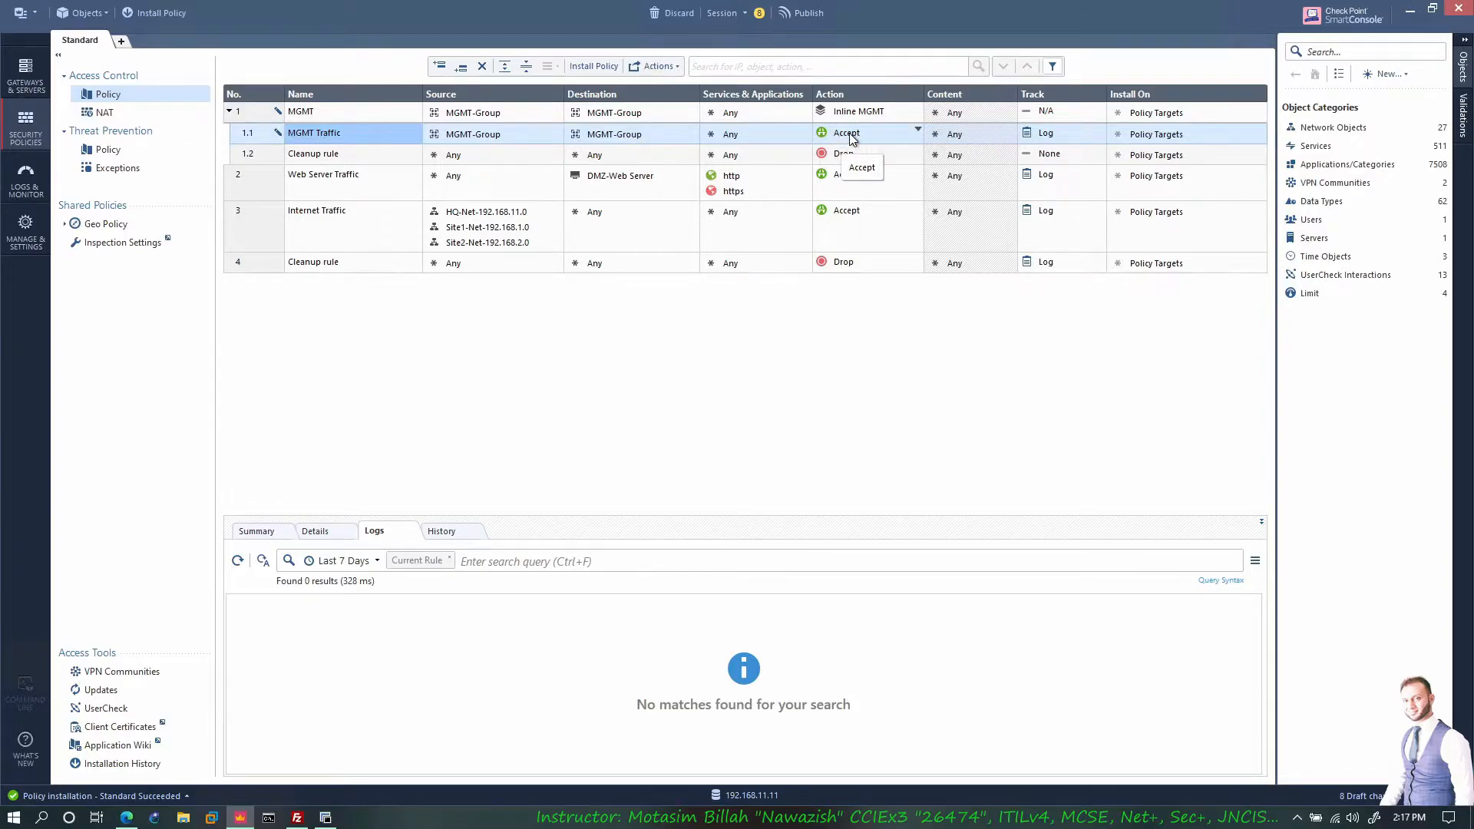
pyautogui.click(296, 156)
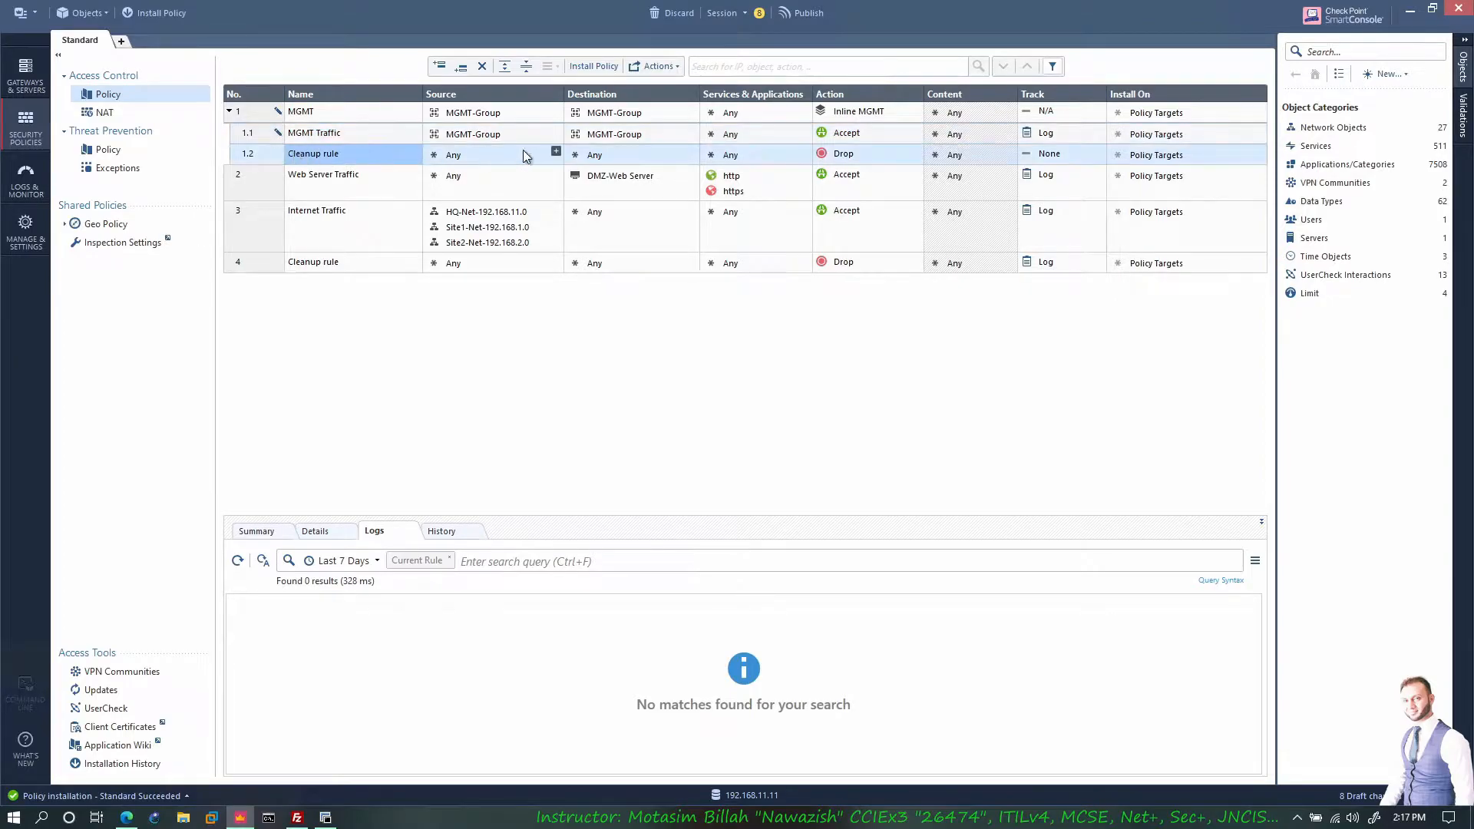
pyautogui.click(858, 158)
pyautogui.click(798, 161)
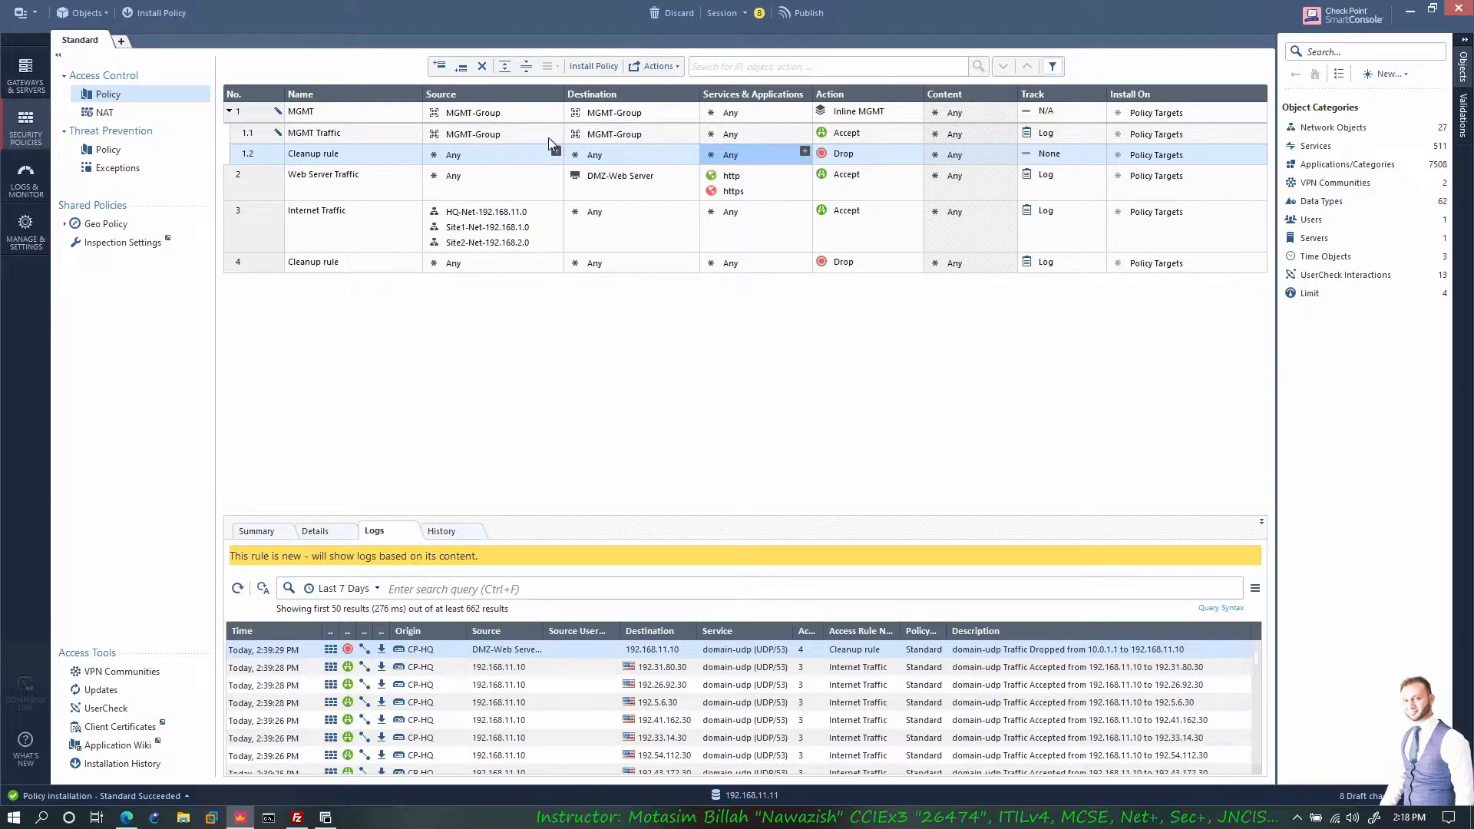
# Add a new rule above Web Server Traffic in the access control policy and name it DMZ
pyautogui.click(254, 181)
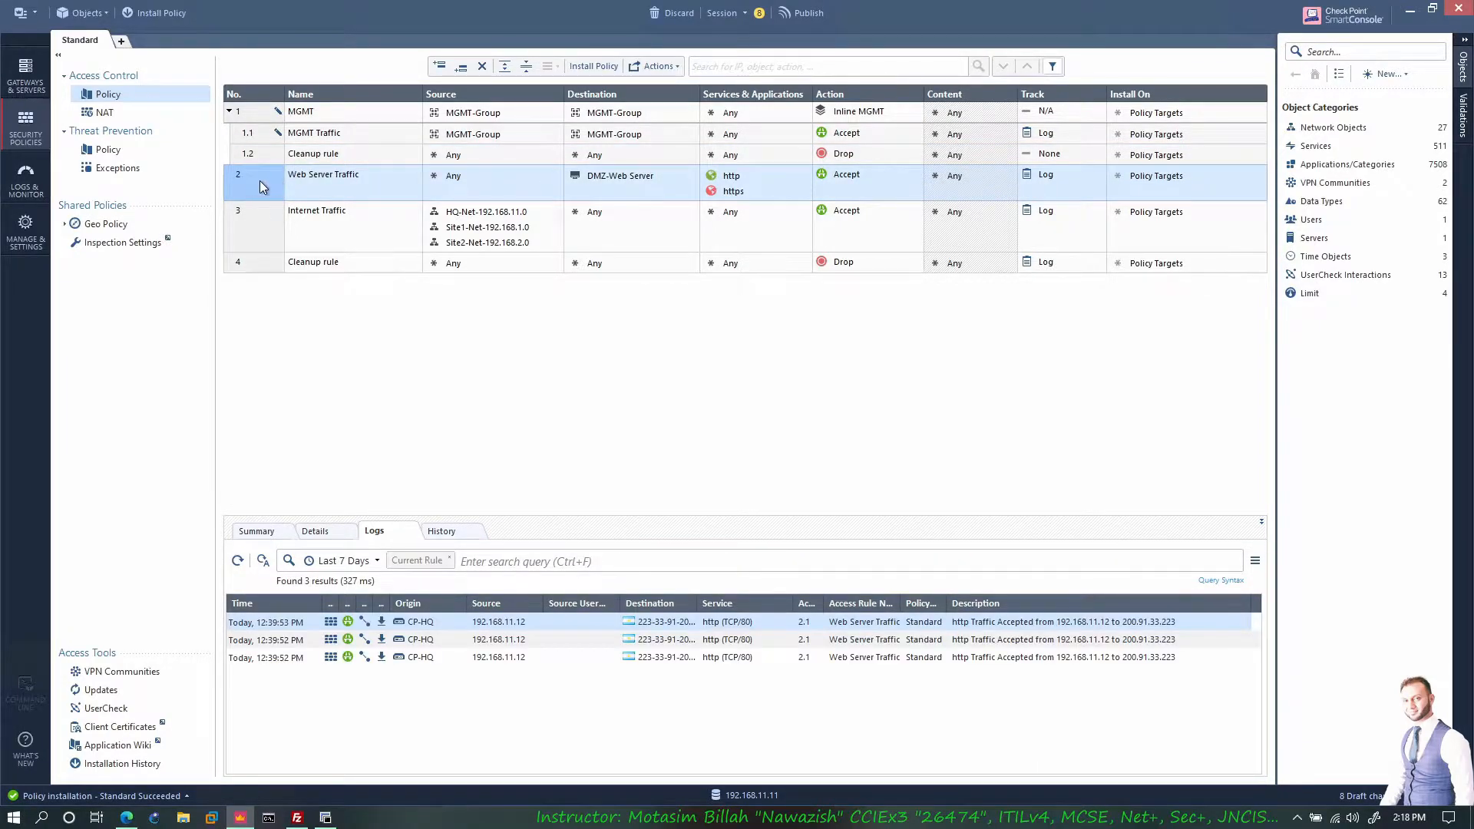
pyautogui.rightClick(260, 182)
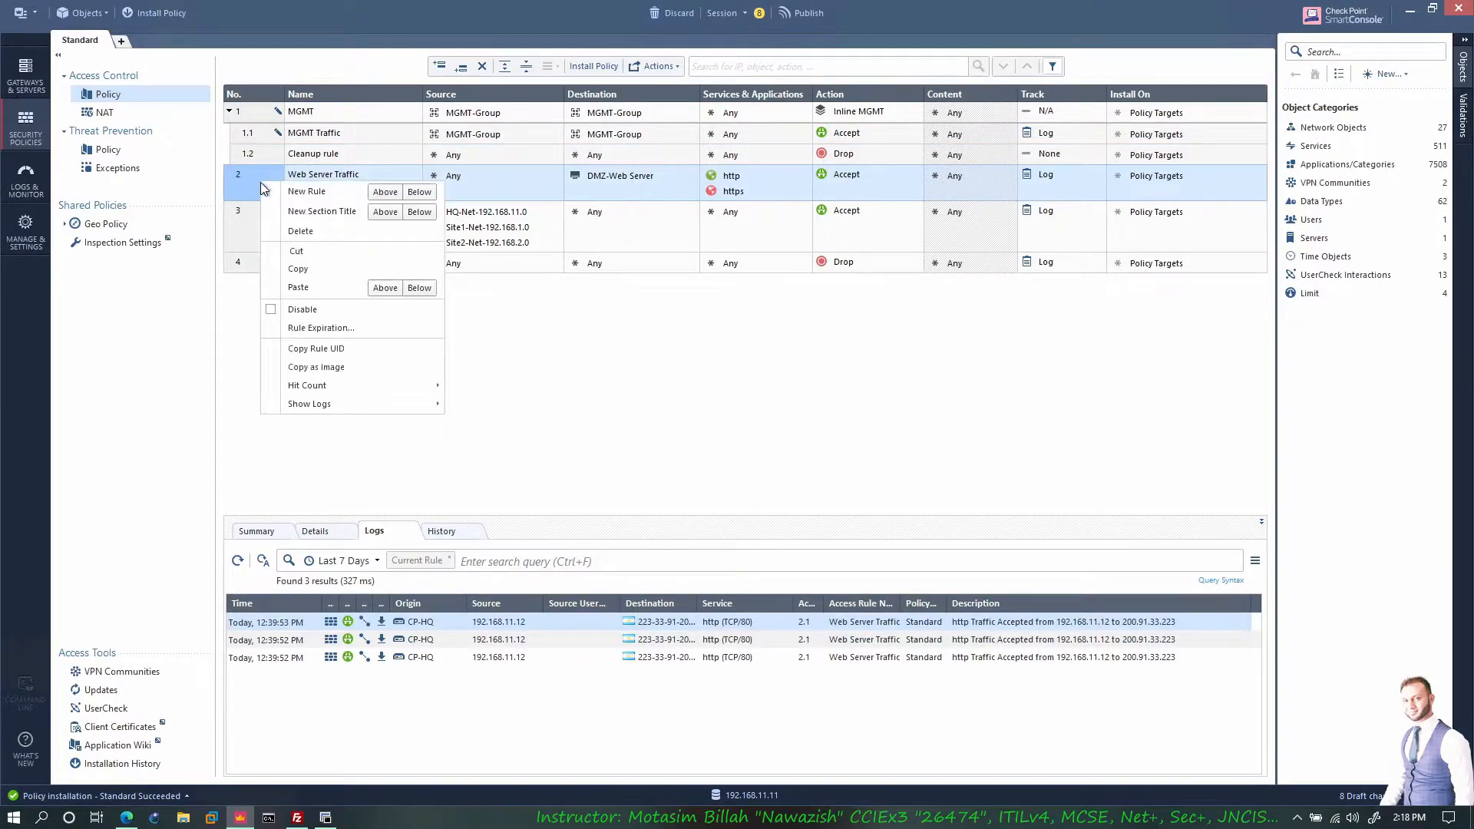
pyautogui.click(385, 193)
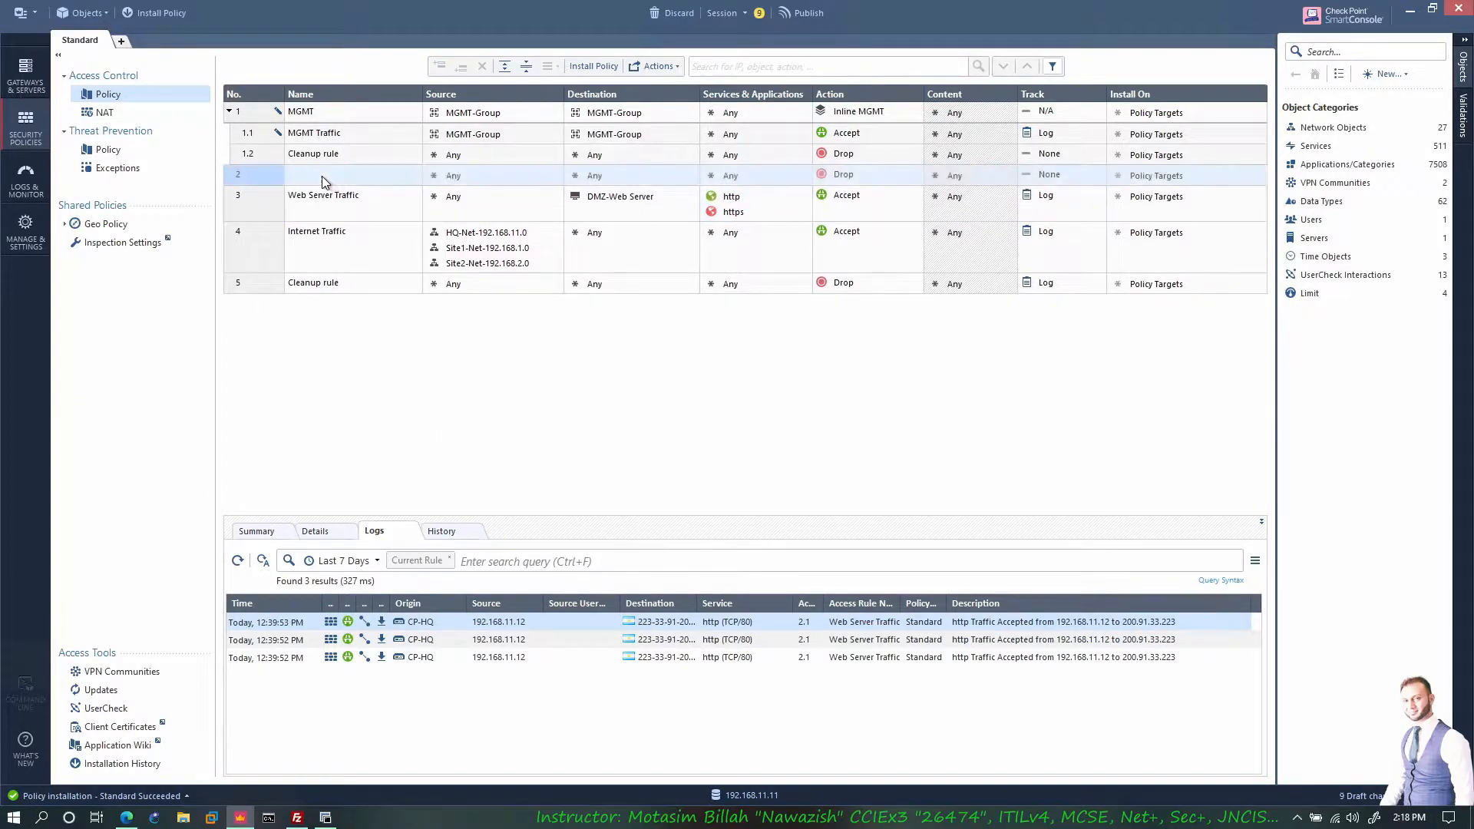
pyautogui.click(316, 175)
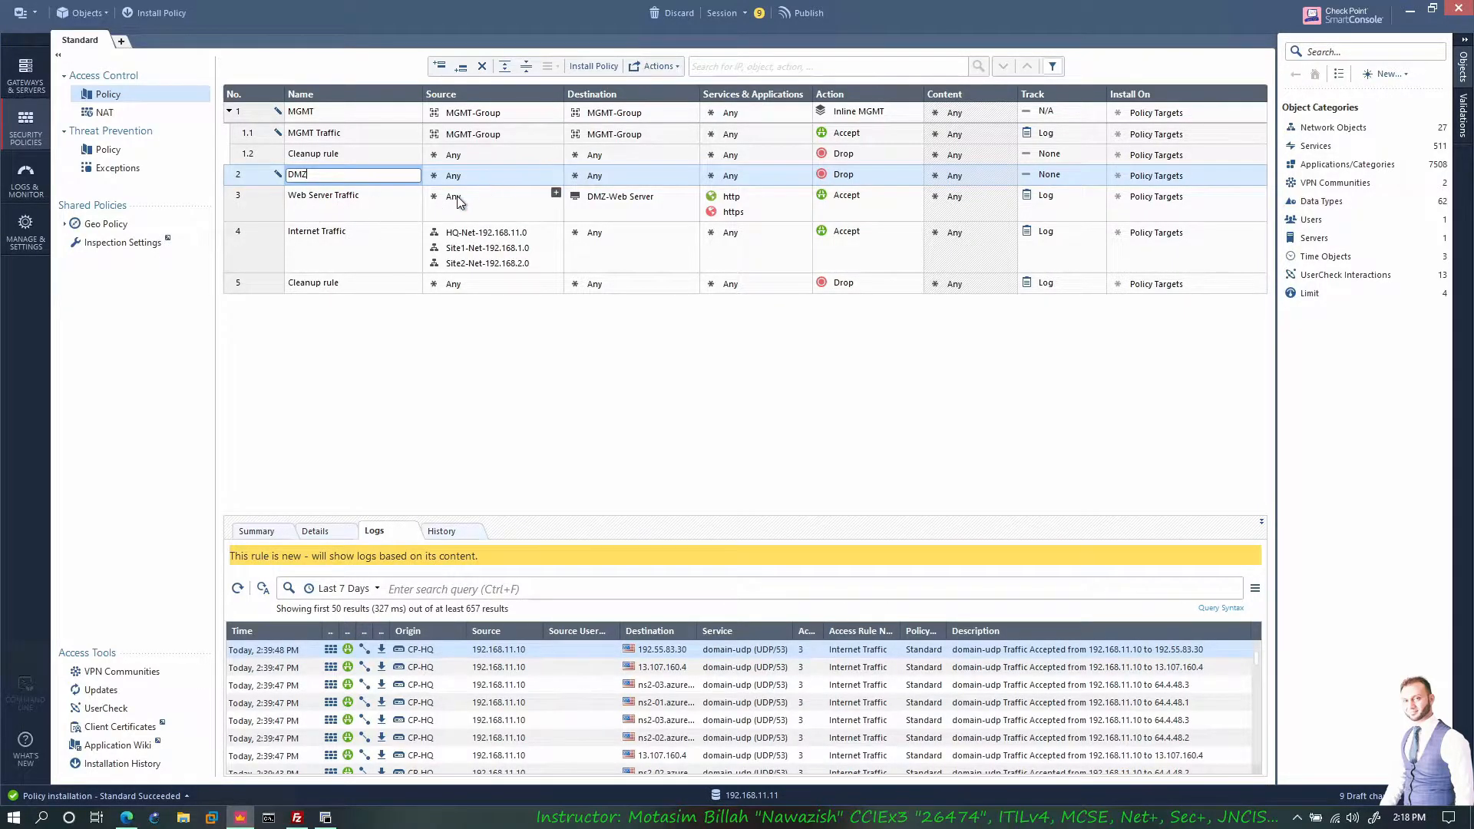
pyautogui.click(478, 181)
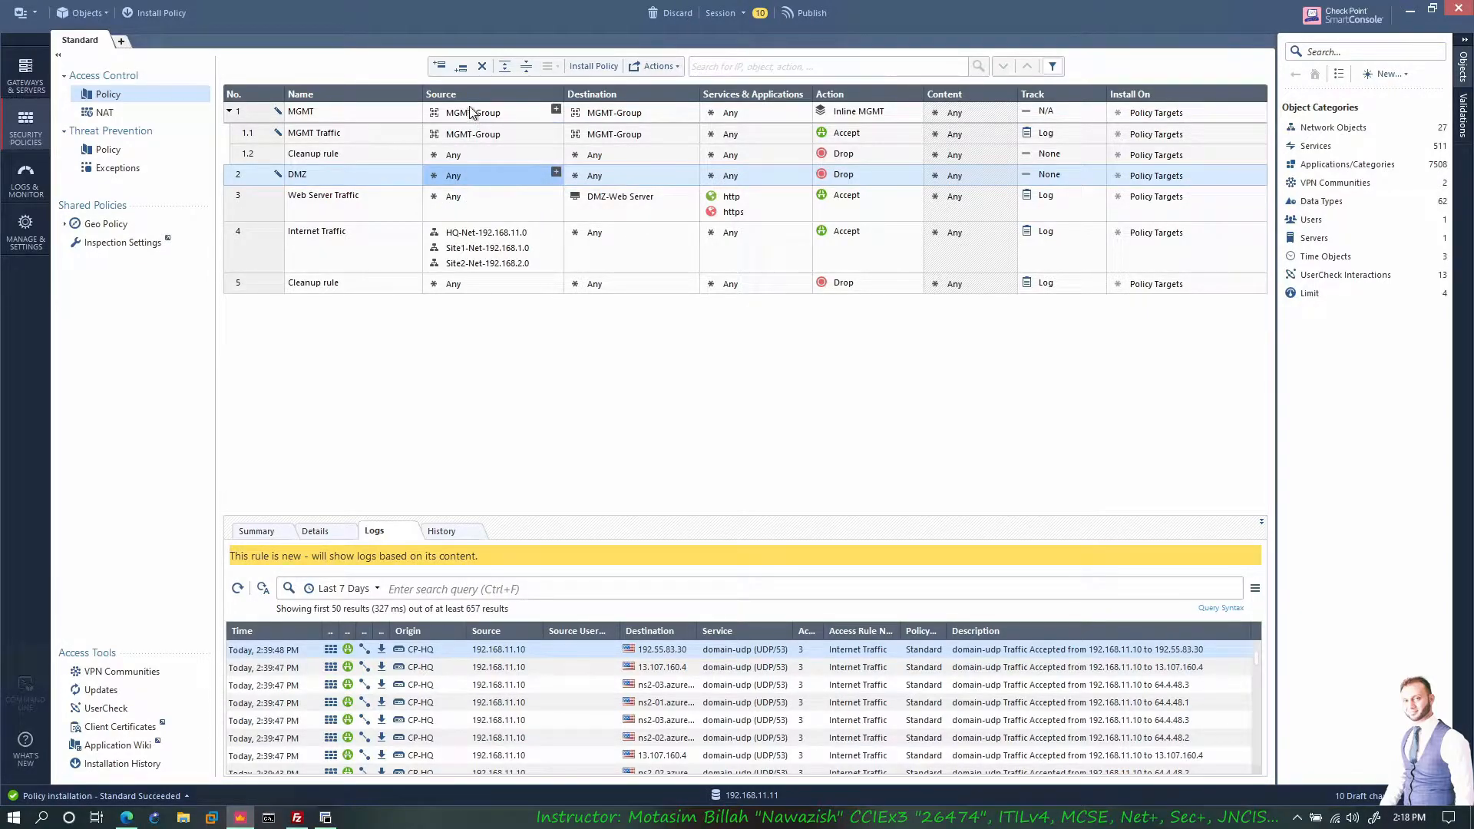
# Set the DMZ rule's destination to DMZ-Web Server
pyautogui.click(604, 178)
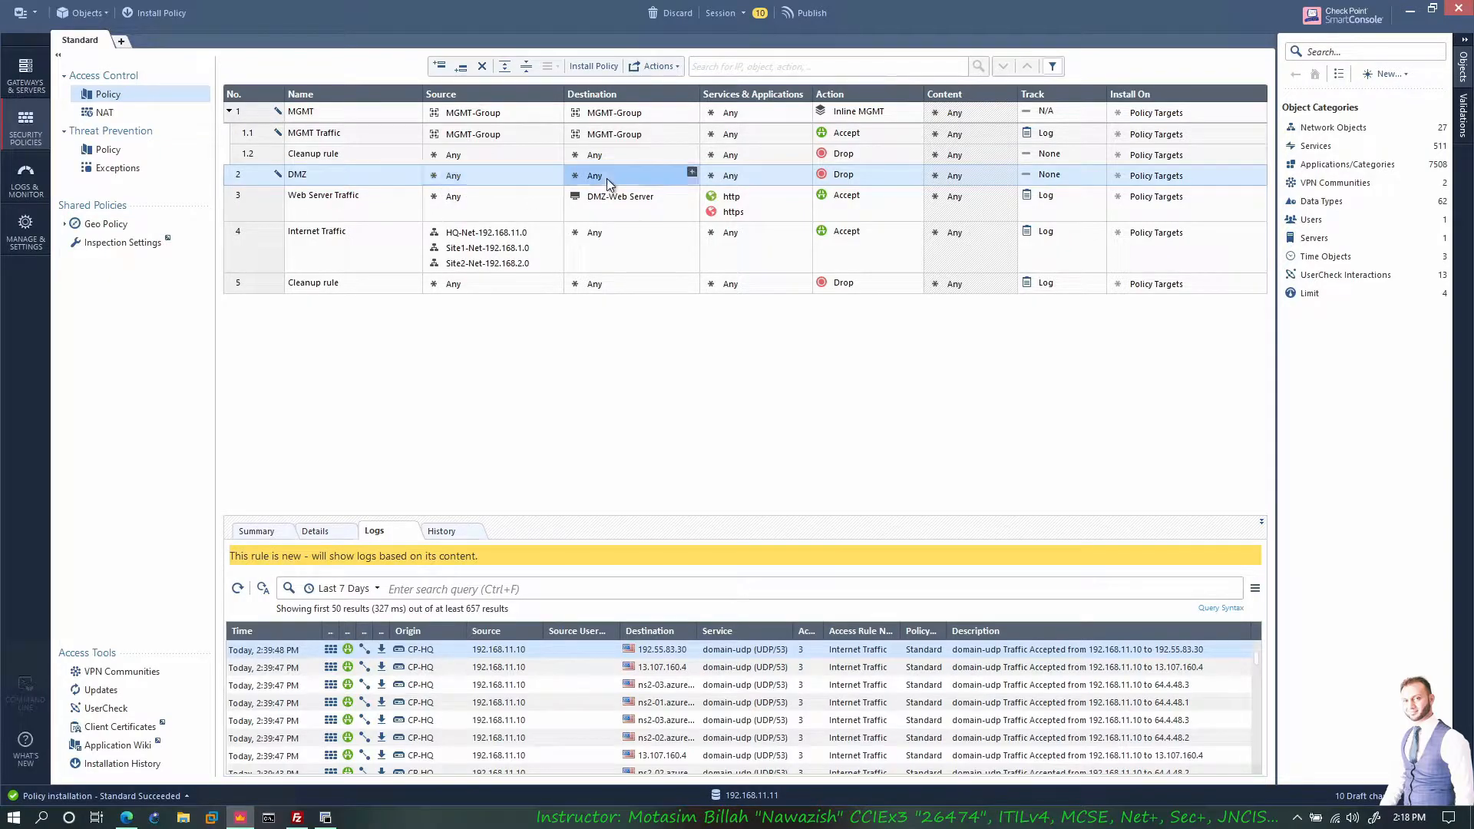
pyautogui.click(691, 172)
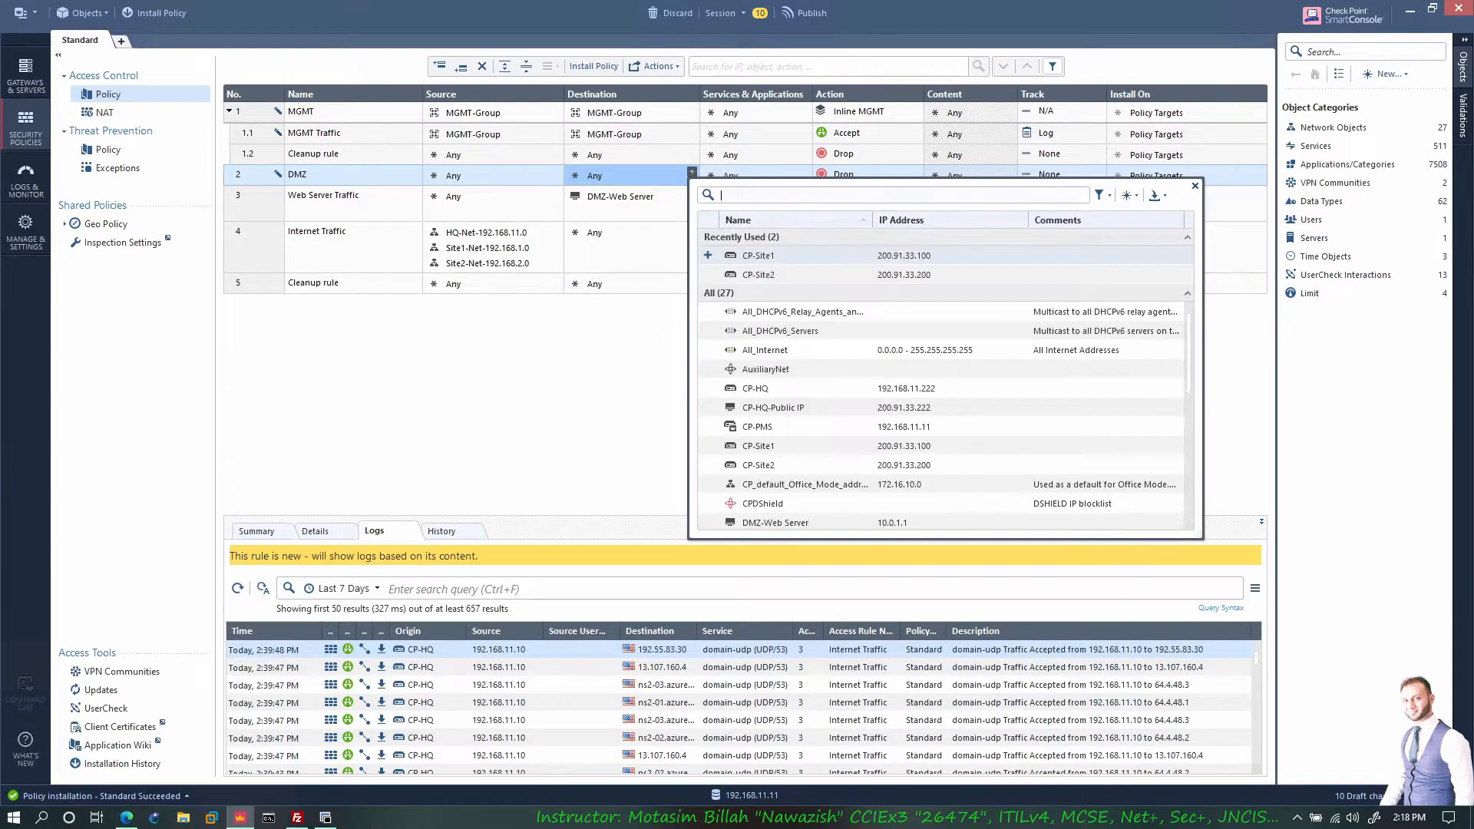
pyautogui.write('dm')
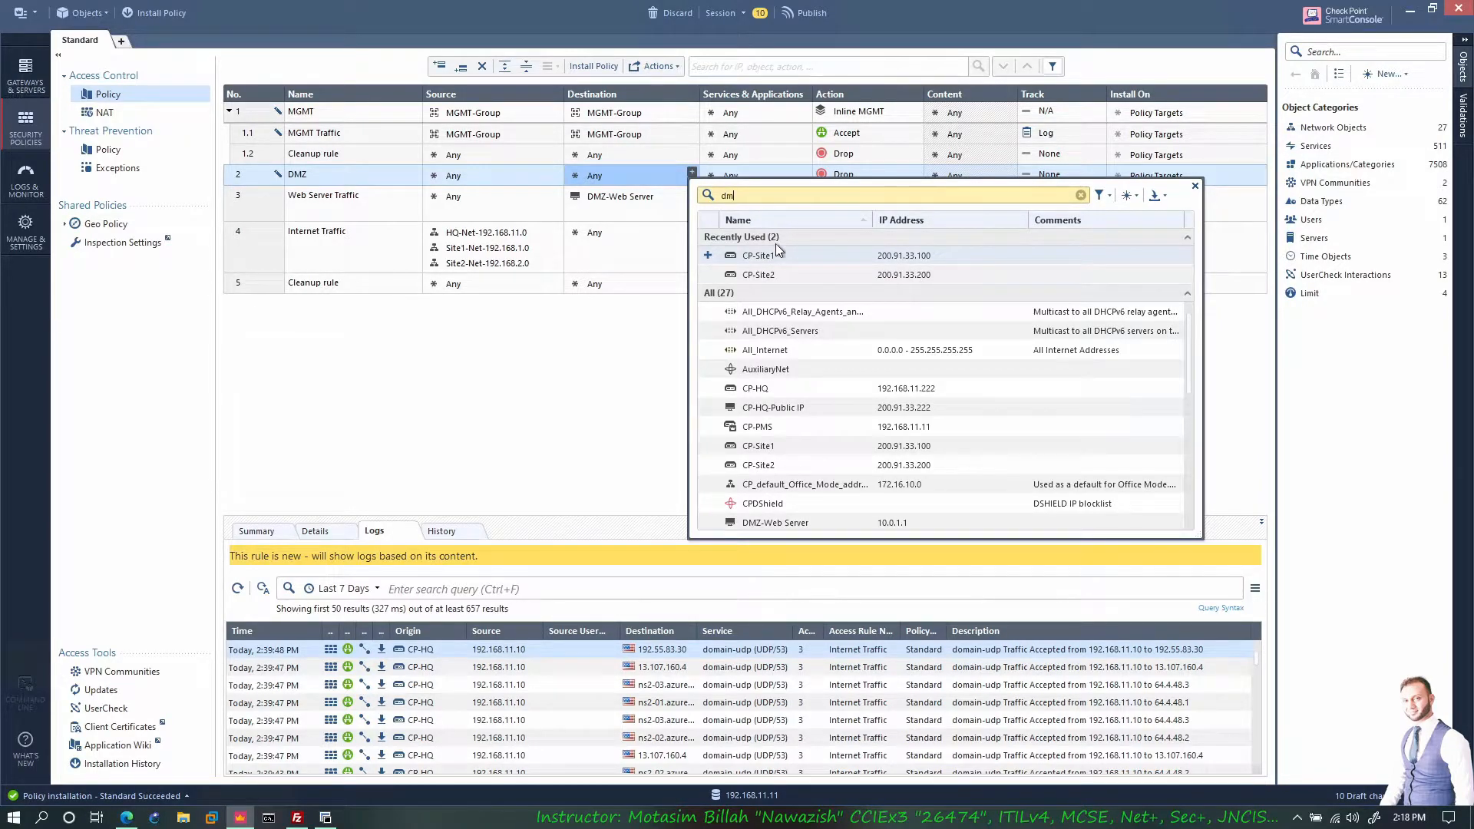
pyautogui.write('z')
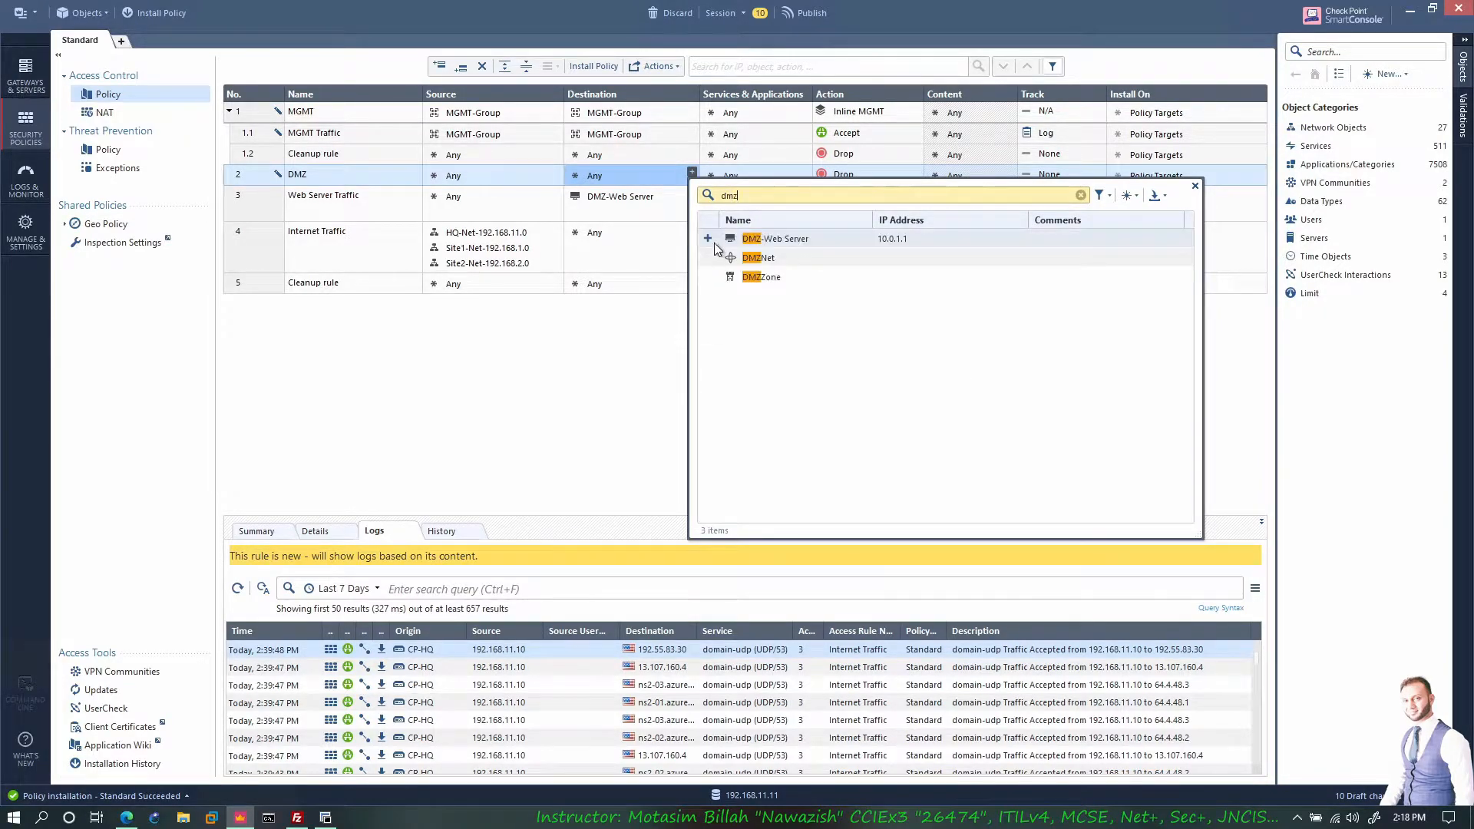
pyautogui.click(708, 238)
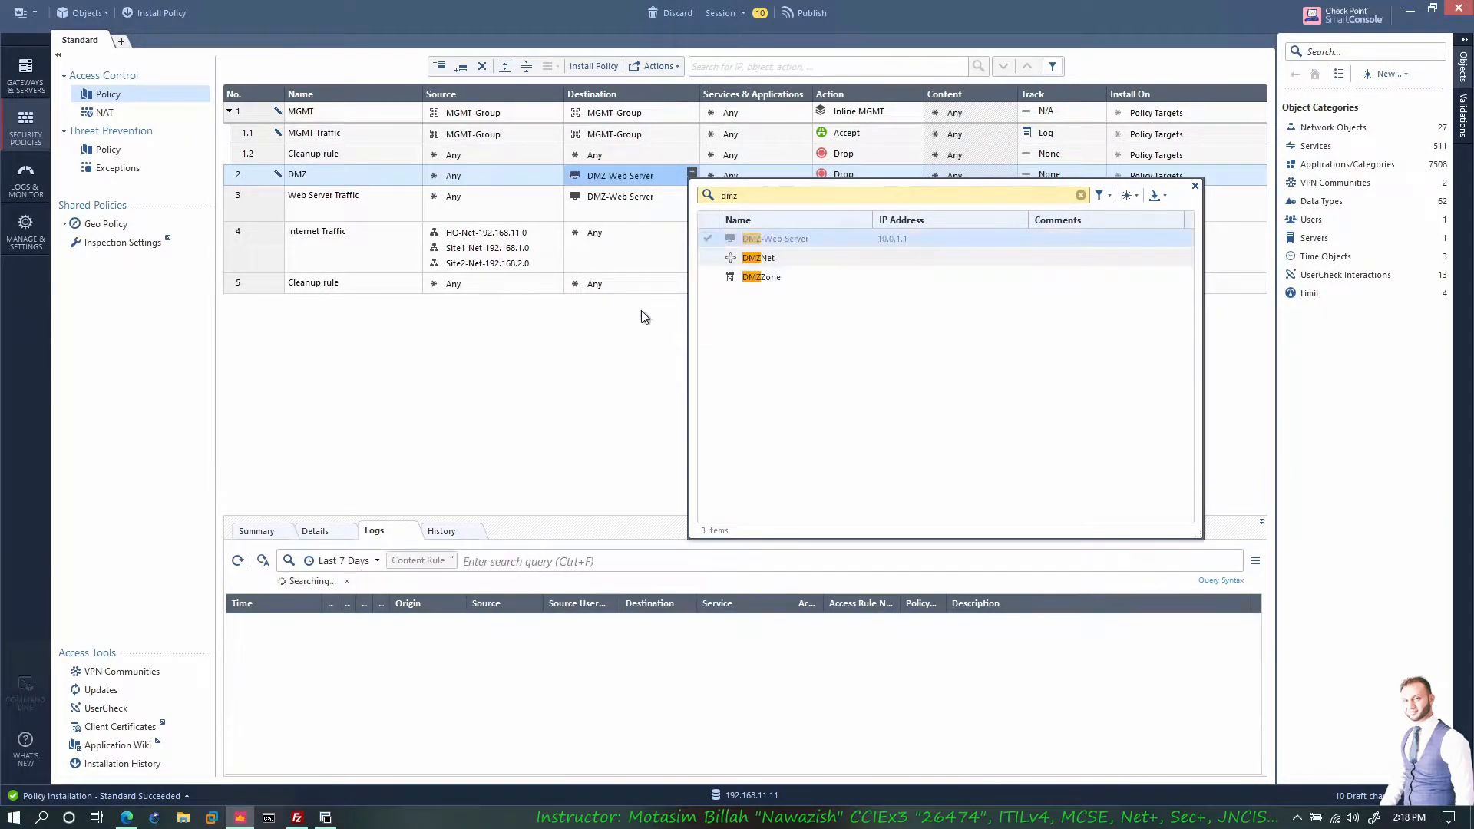
pyautogui.click(788, 175)
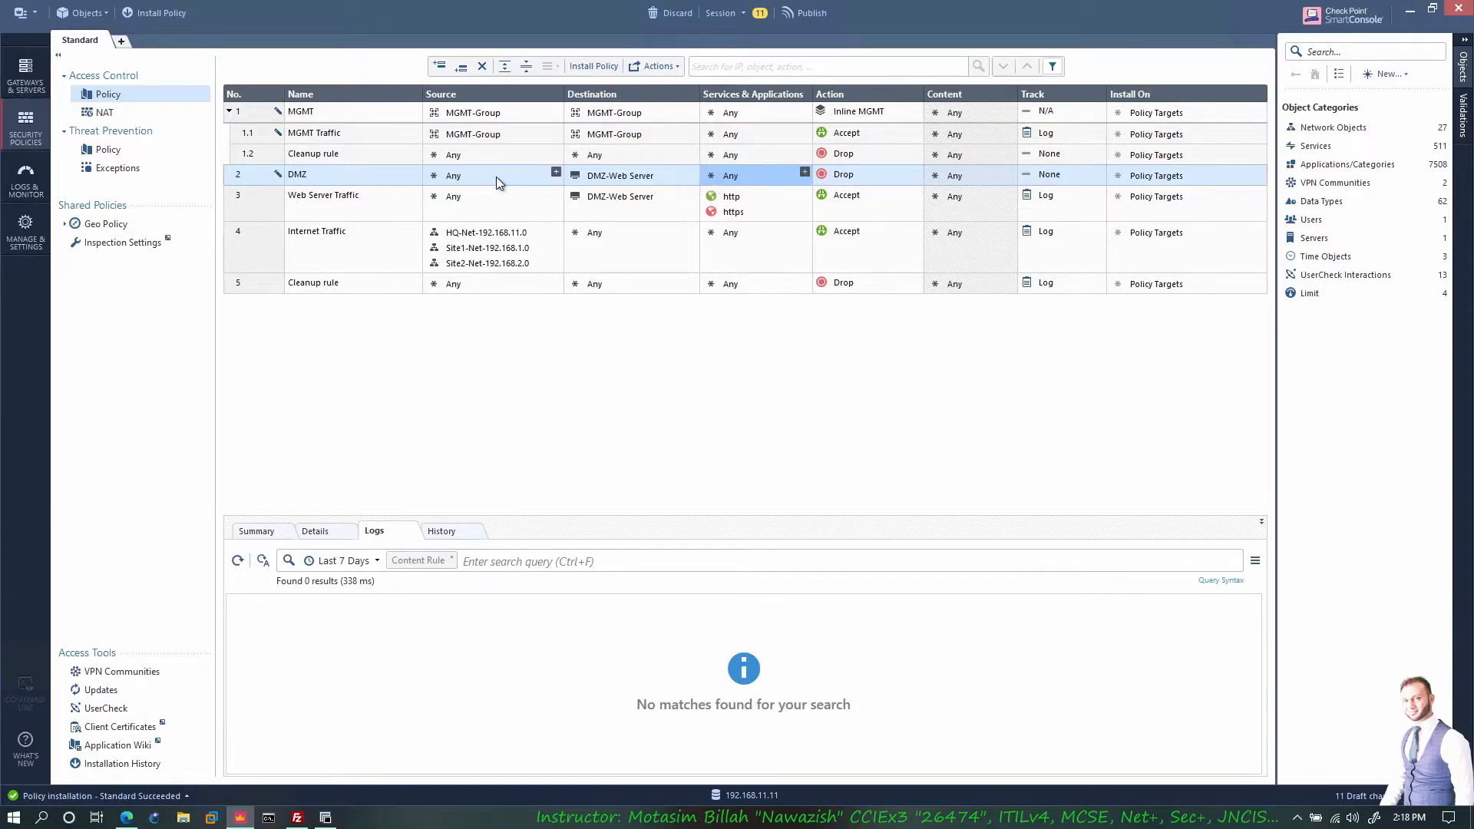
# Set the DMZ rule's action to a new inline layer named Inline DMZ with the Firewall blade
pyautogui.click(917, 172)
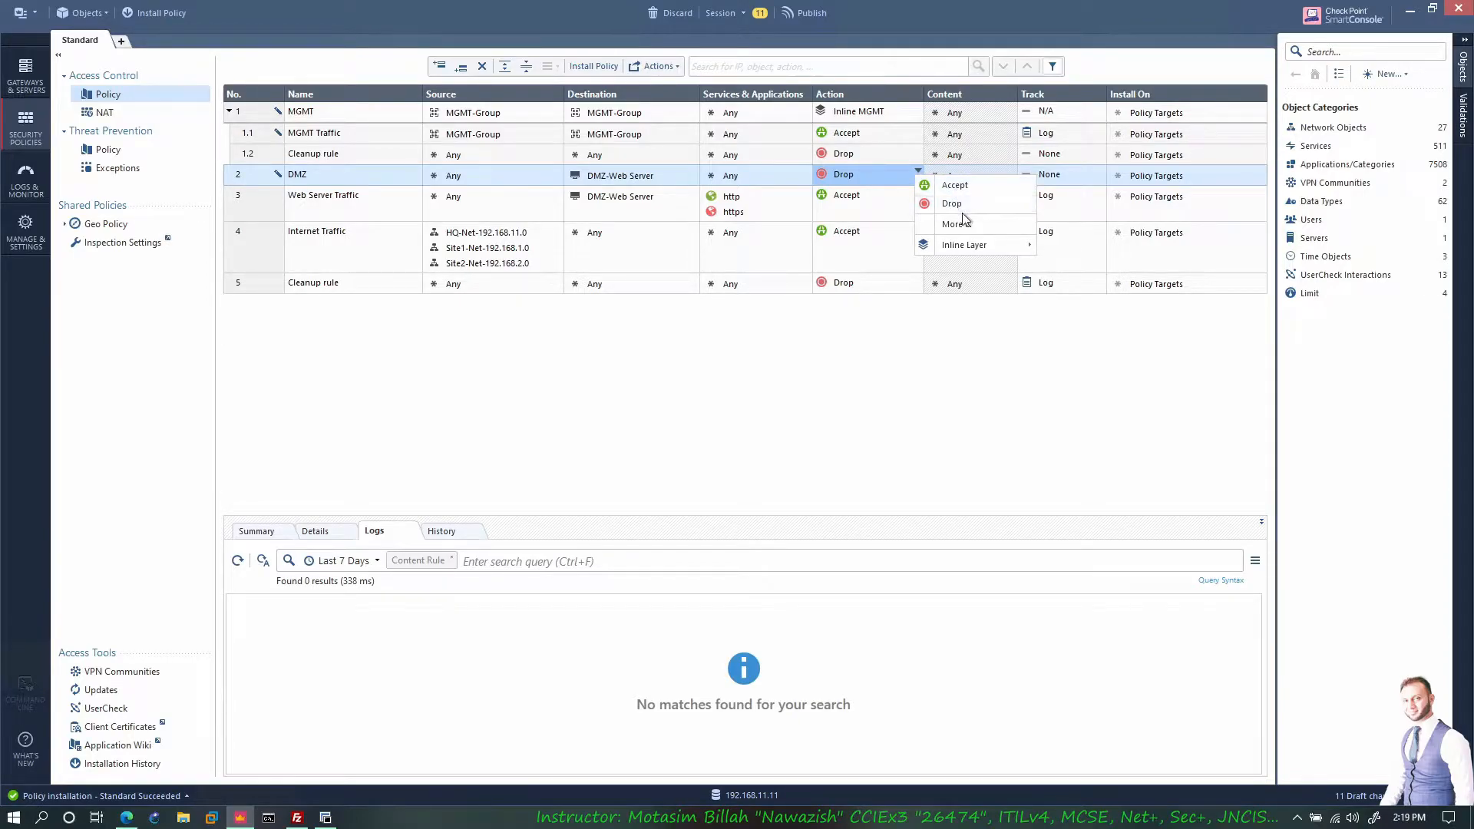
pyautogui.moveTo(975, 243)
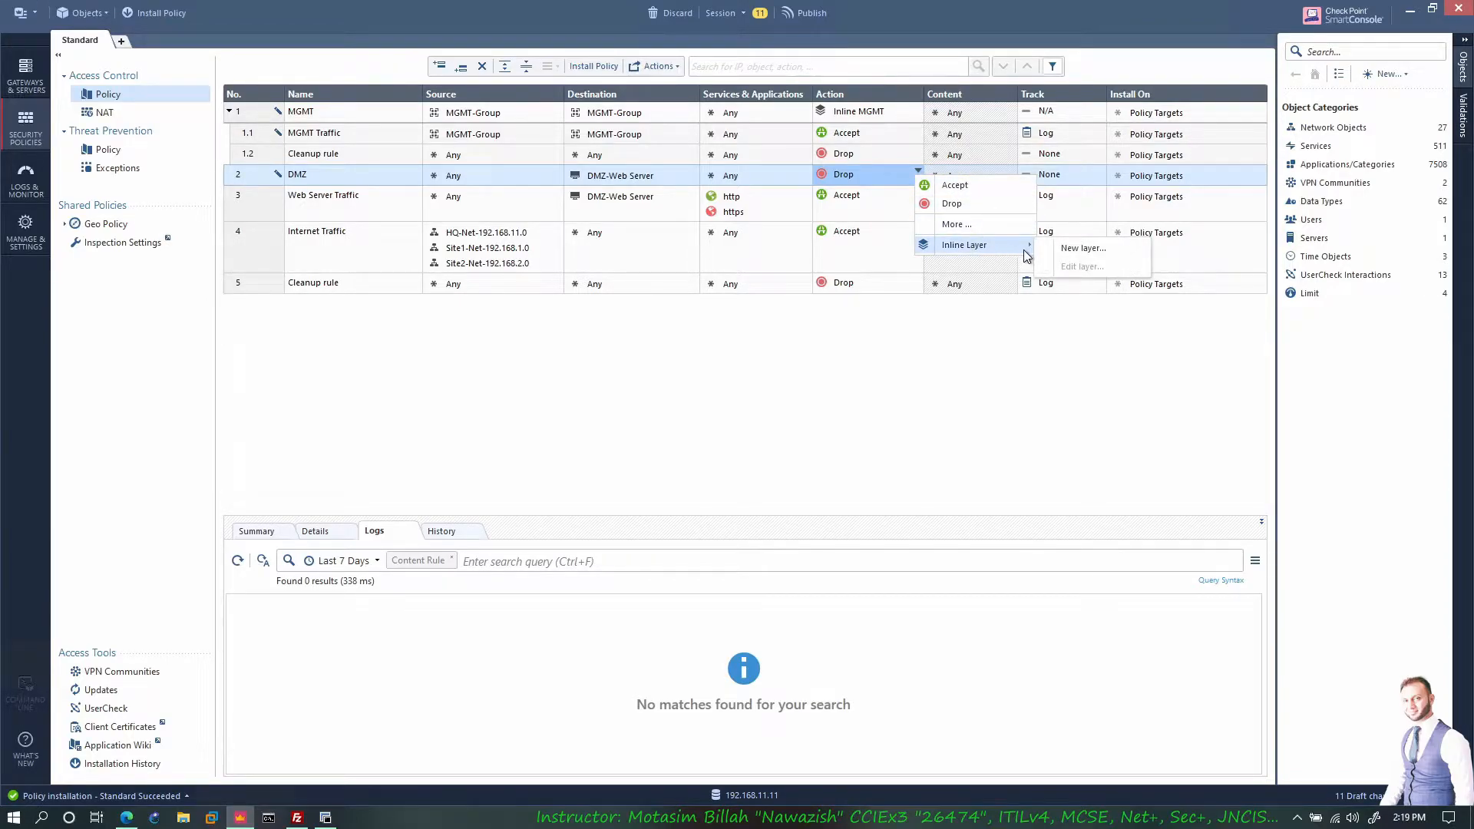
pyautogui.click(1070, 248)
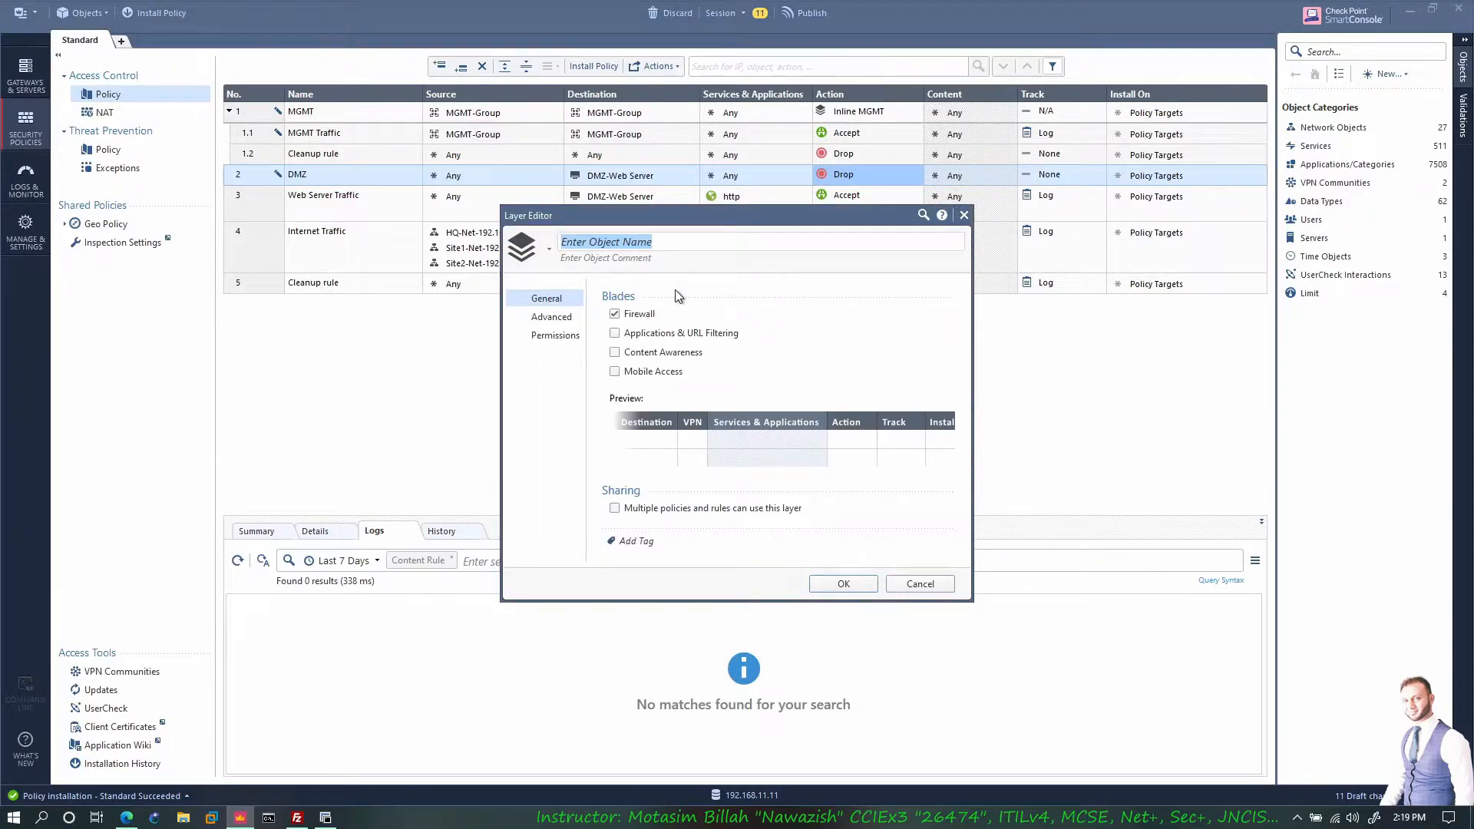
pyautogui.write('In')
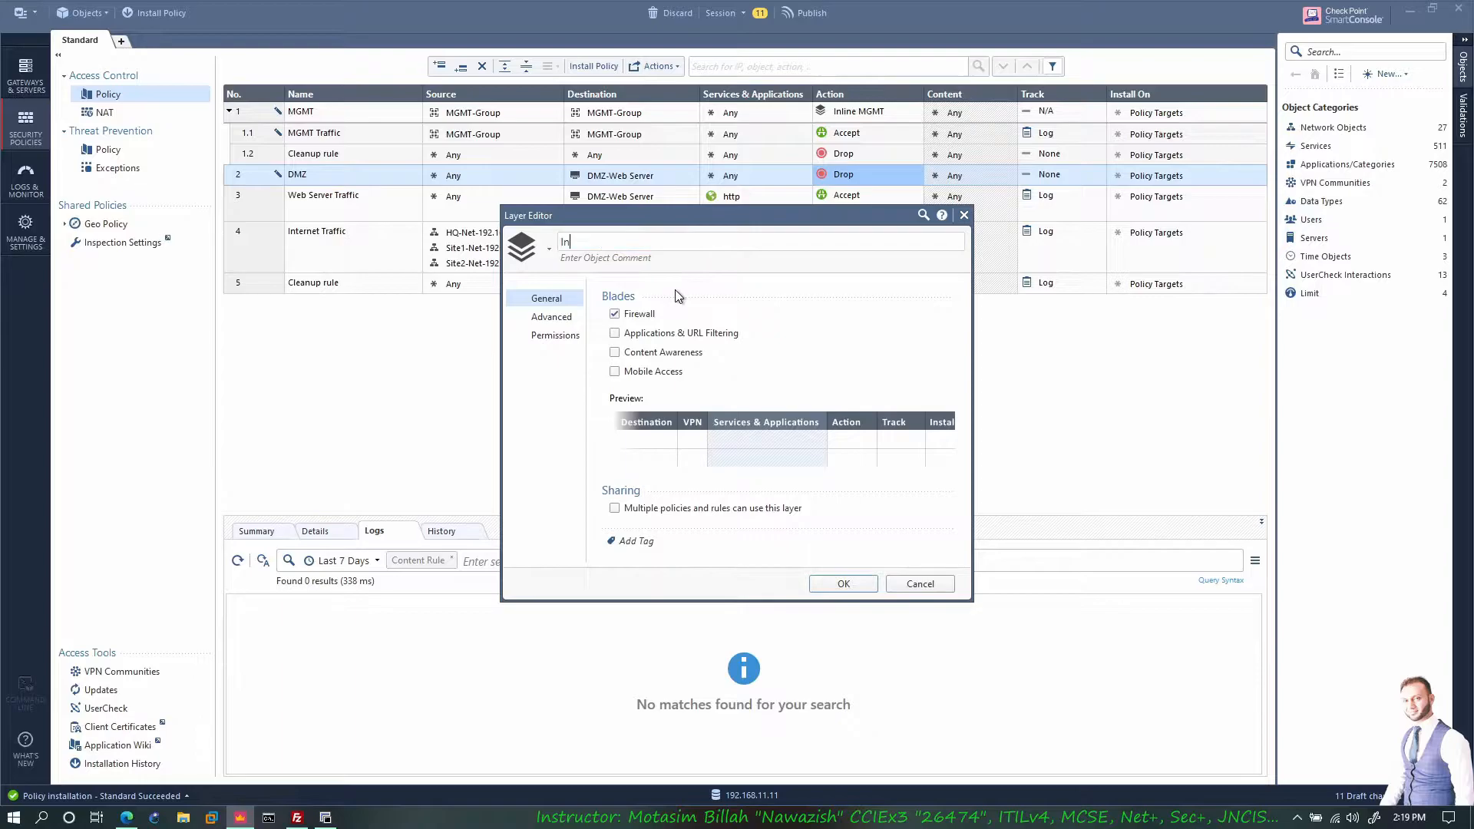
pyautogui.write('line DMZ')
pyautogui.click(829, 585)
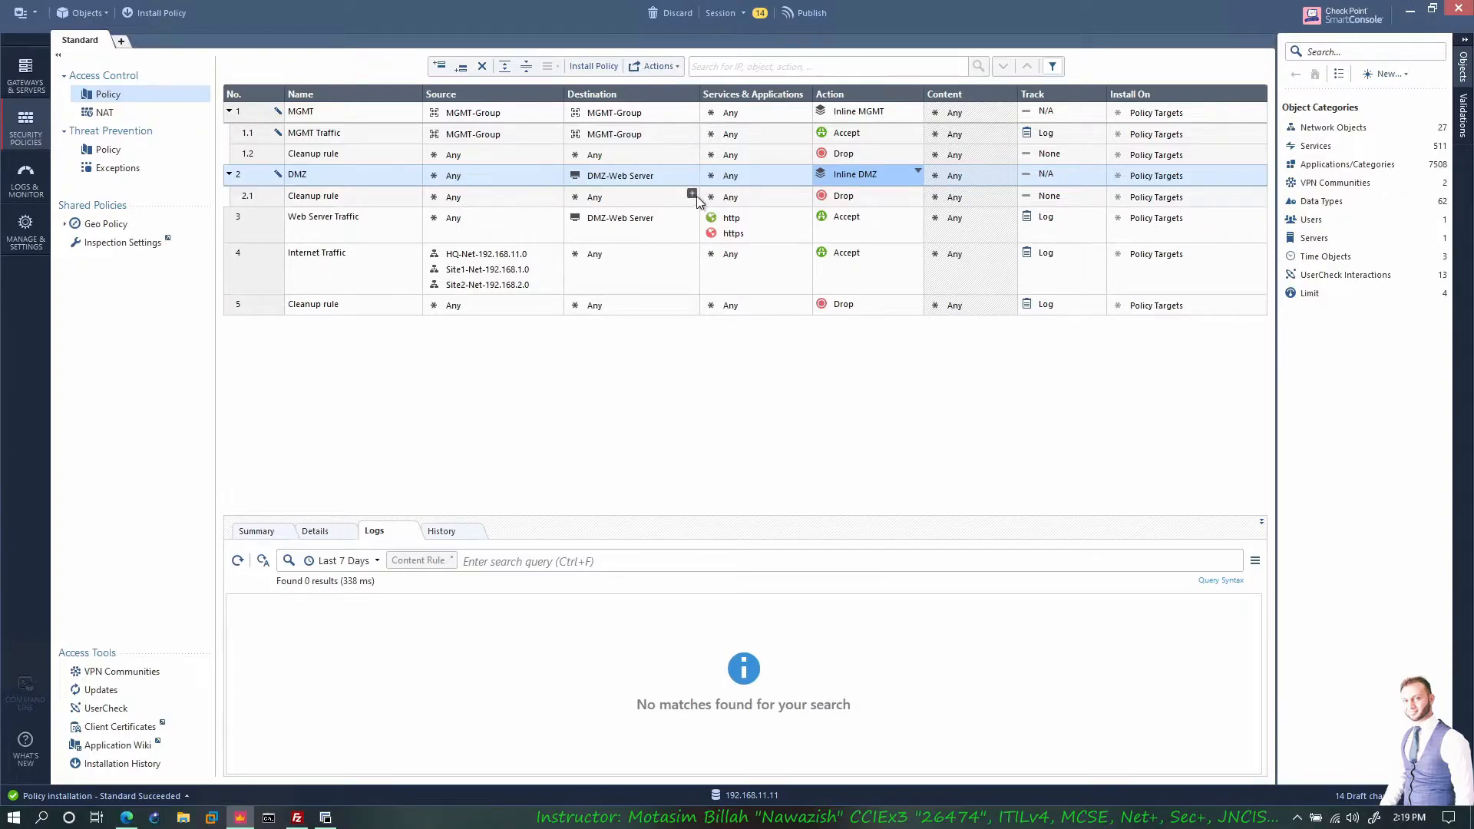
# Move the Web Server Traffic rule into the Inline DMZ layer, above that layer's Cleanup rule
pyautogui.click(270, 232)
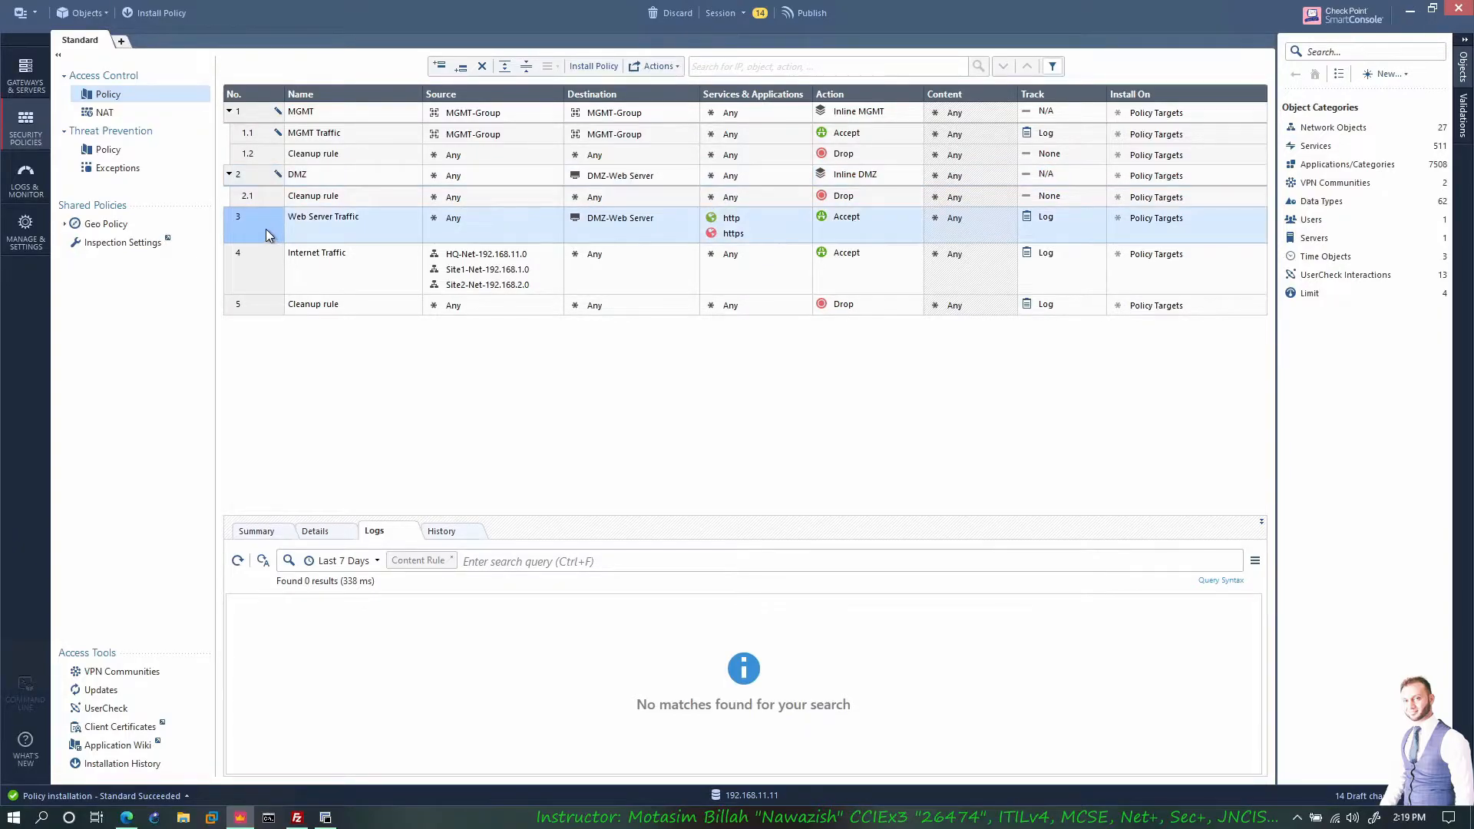
pyautogui.moveTo(261, 228); pyautogui.dragTo(303, 191)
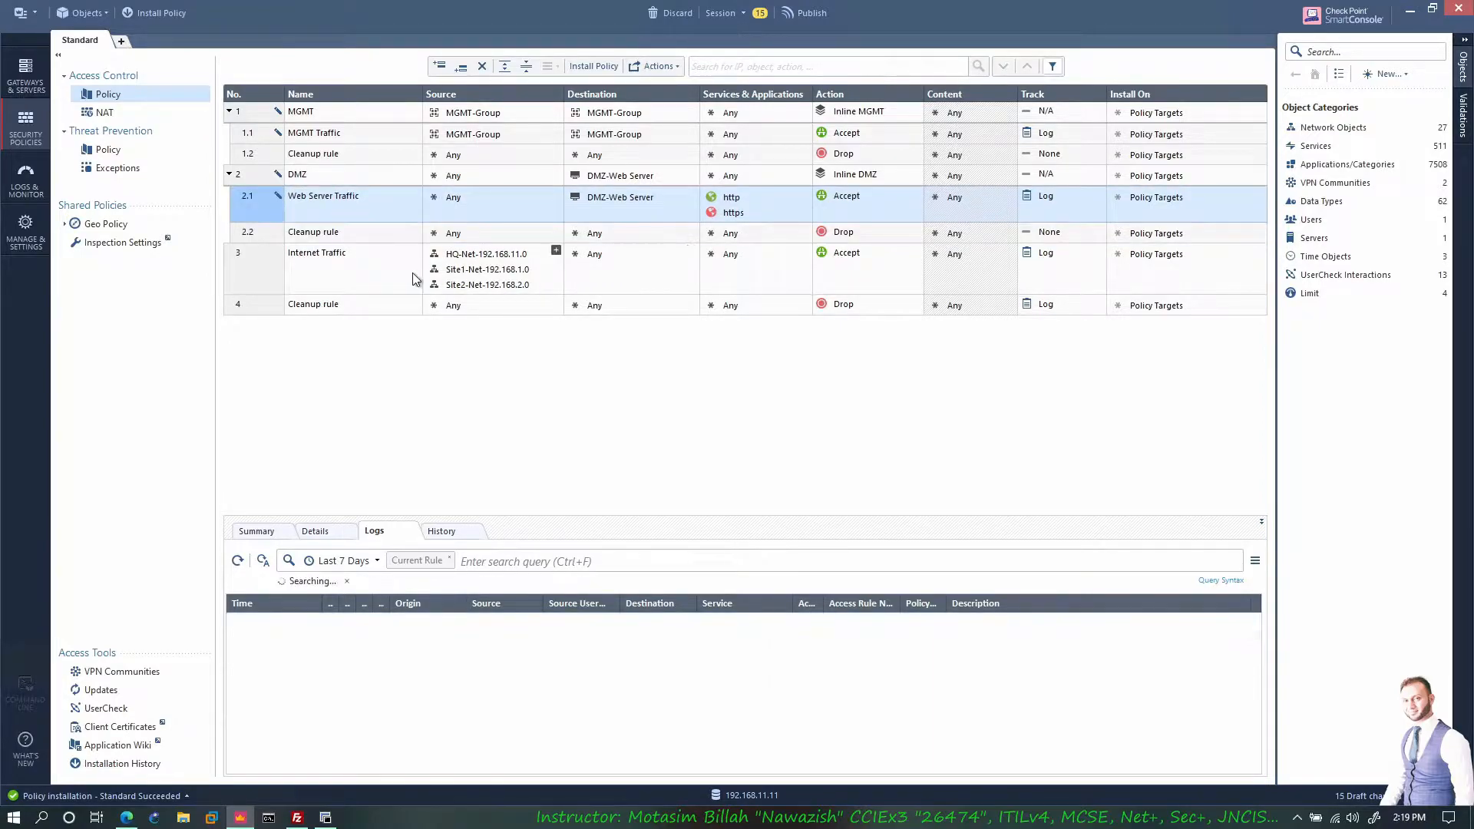
pyautogui.click(266, 255)
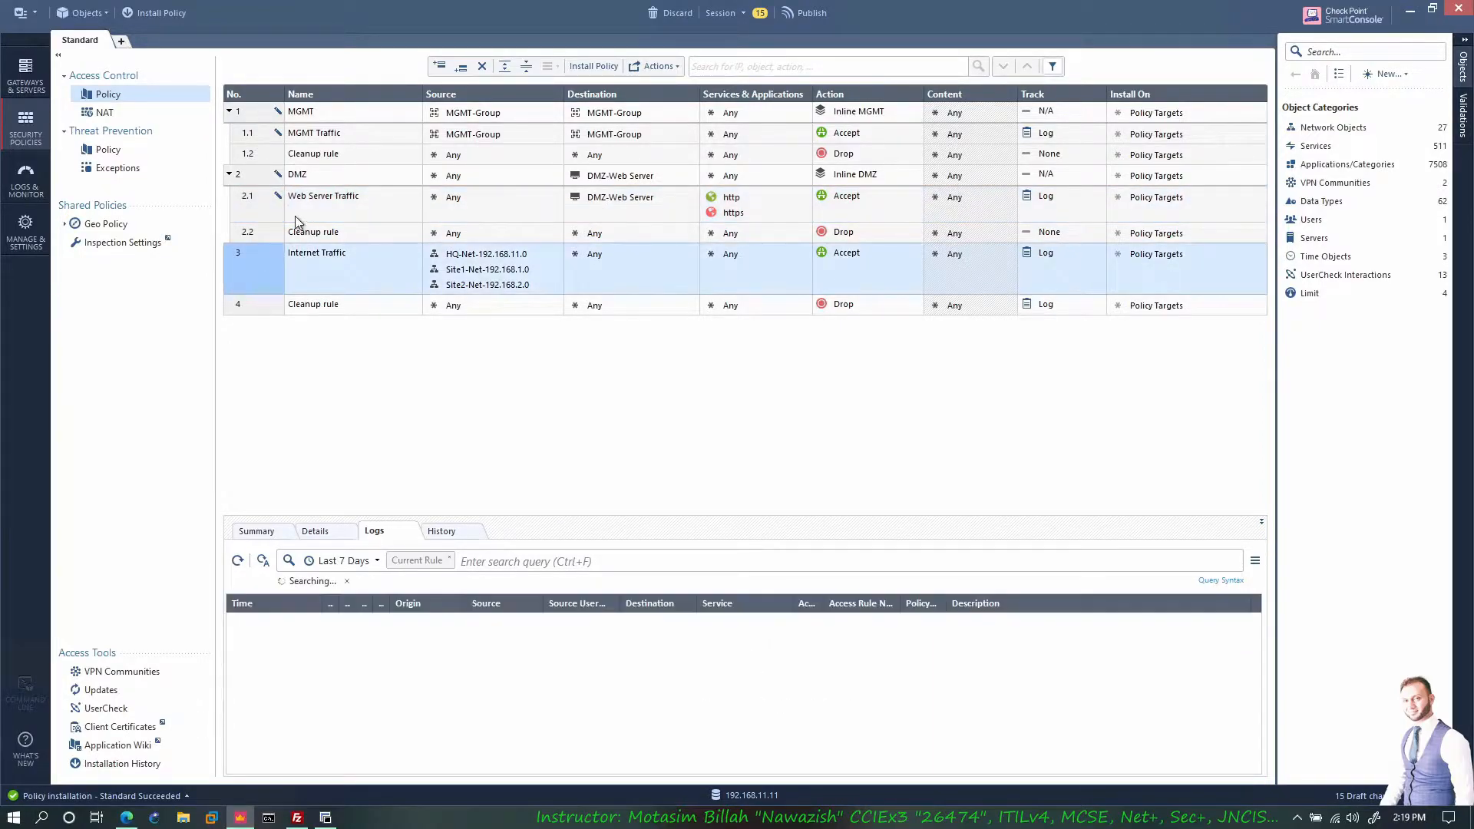
# Compare the DMZ rule with its nested Web Server Traffic rule, examining their source, destination and action settings
pyautogui.click(274, 204)
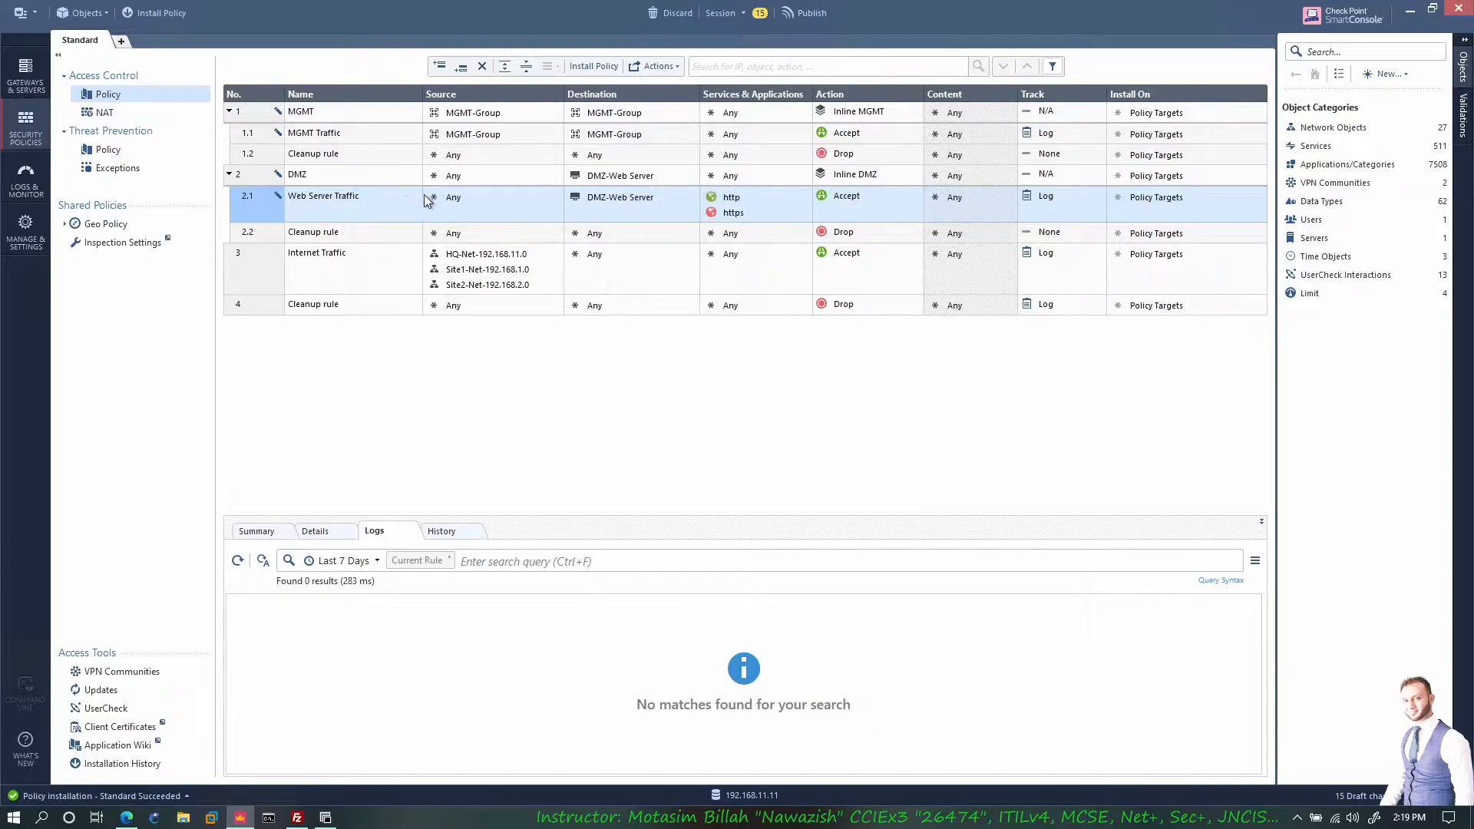
pyautogui.click(365, 176)
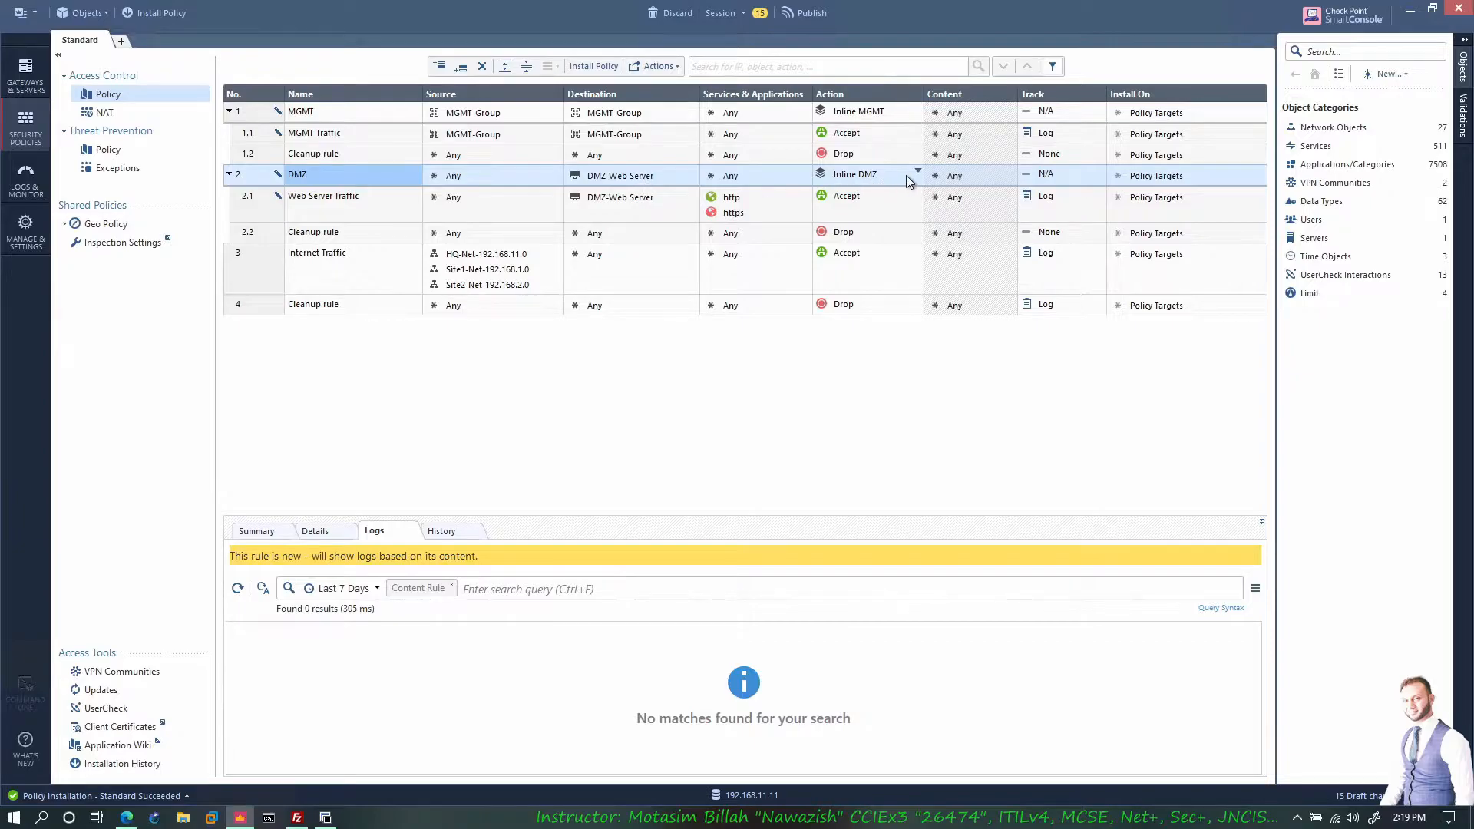
pyautogui.click(496, 201)
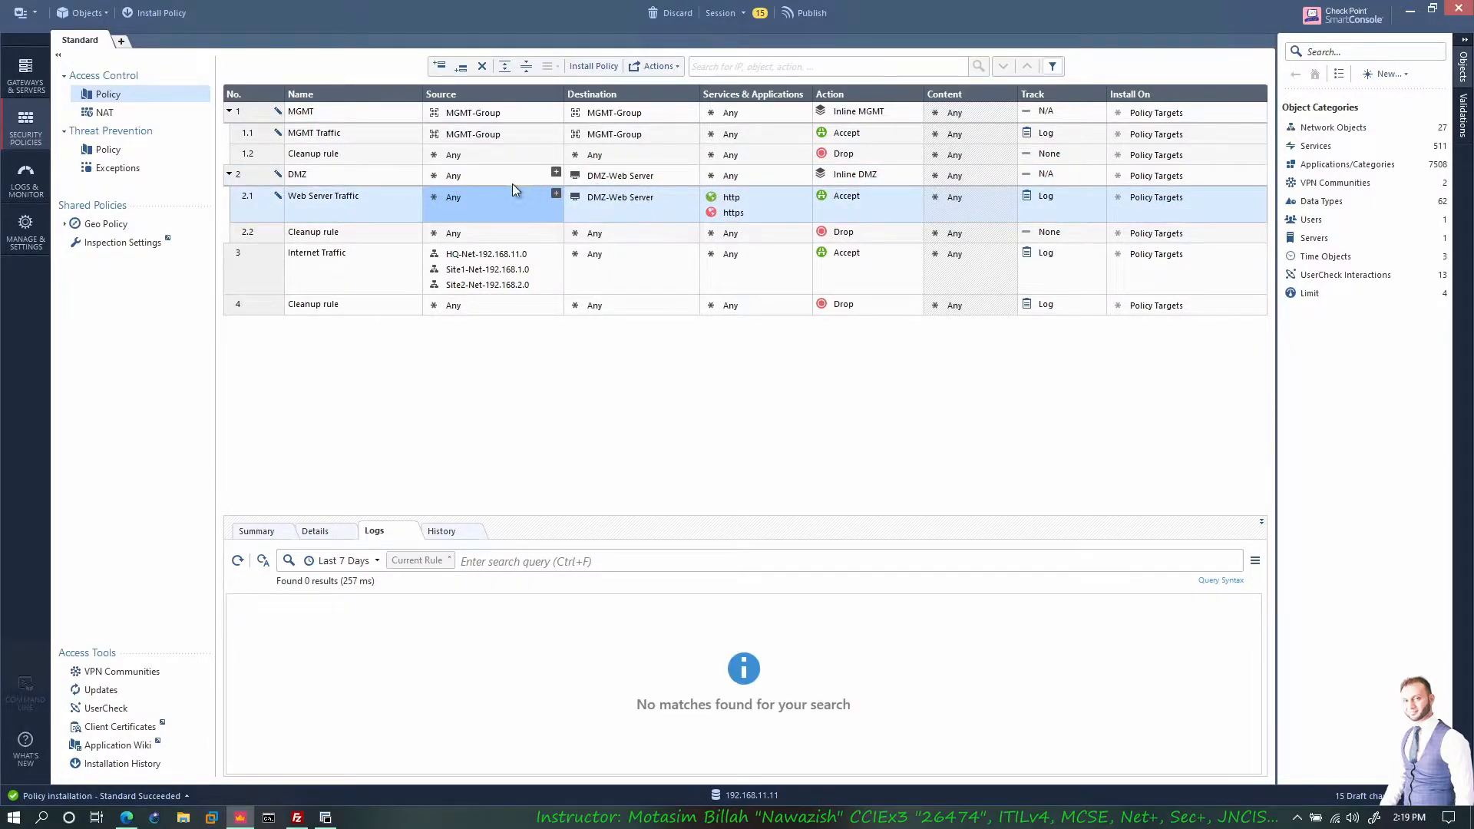
pyautogui.click(500, 182)
pyautogui.click(654, 179)
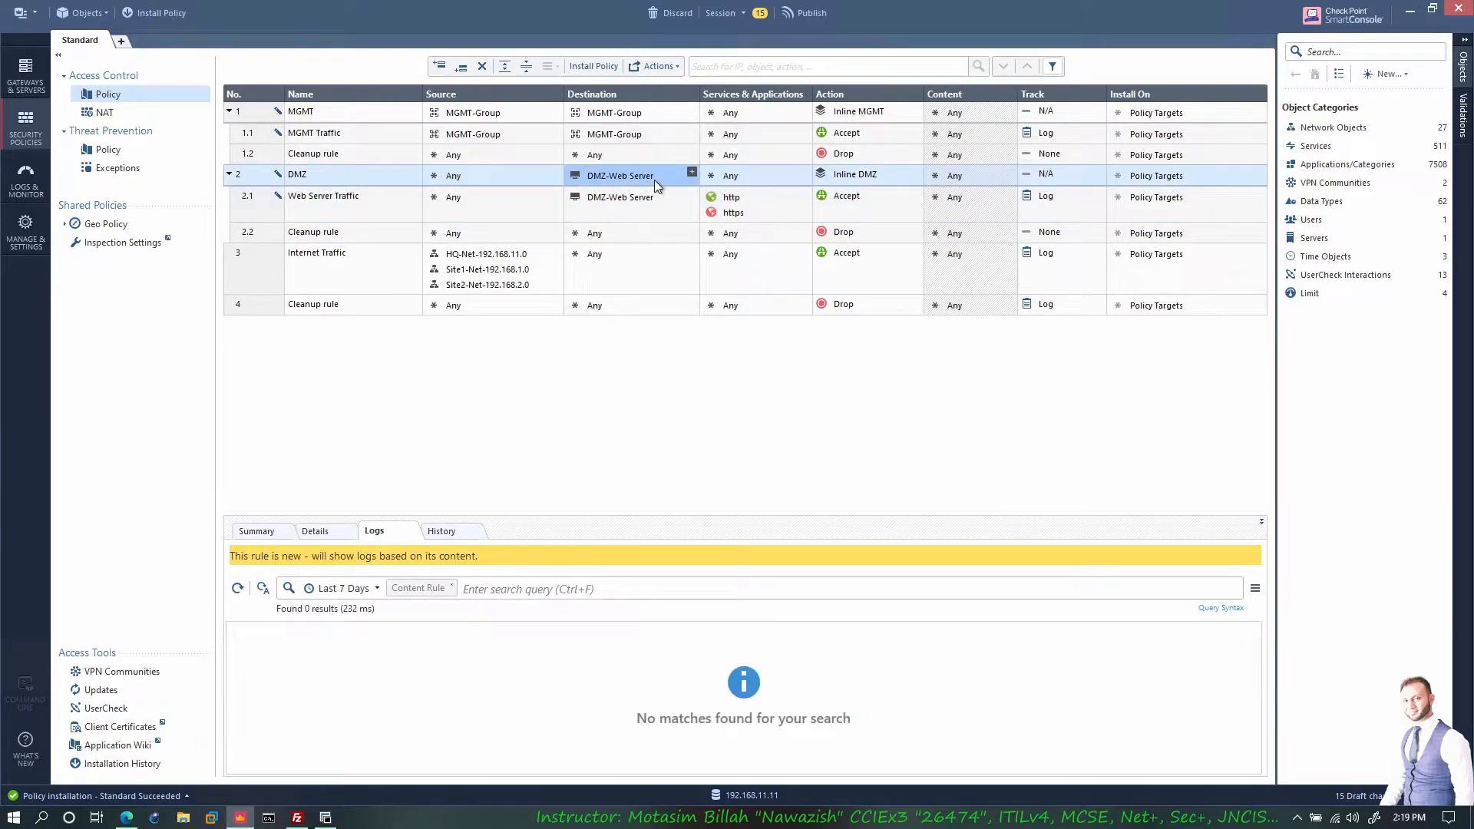
pyautogui.click(864, 209)
pyautogui.click(320, 200)
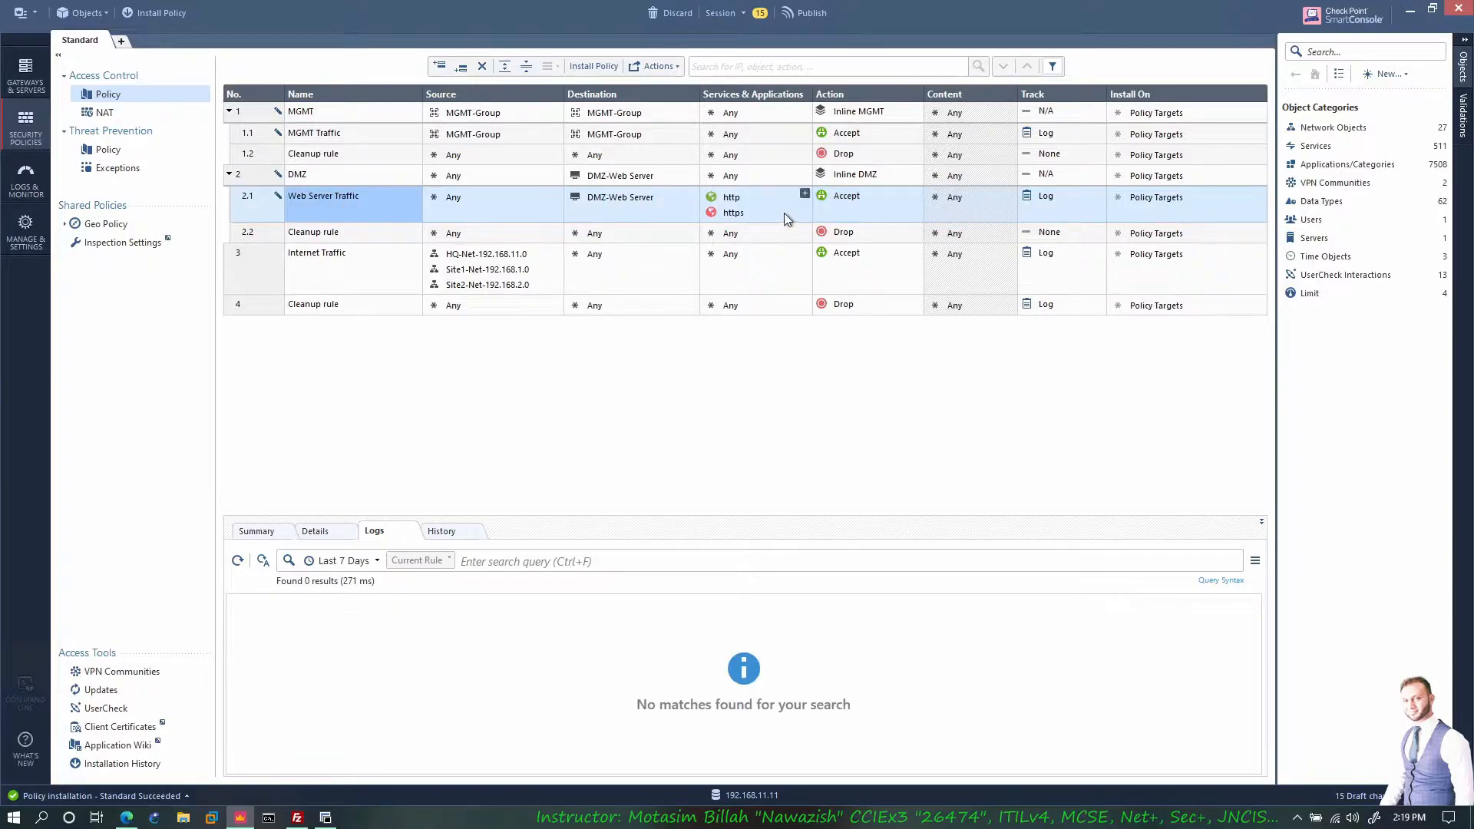
pyautogui.click(849, 211)
pyautogui.click(891, 204)
pyautogui.click(873, 204)
pyautogui.click(866, 214)
pyautogui.click(865, 214)
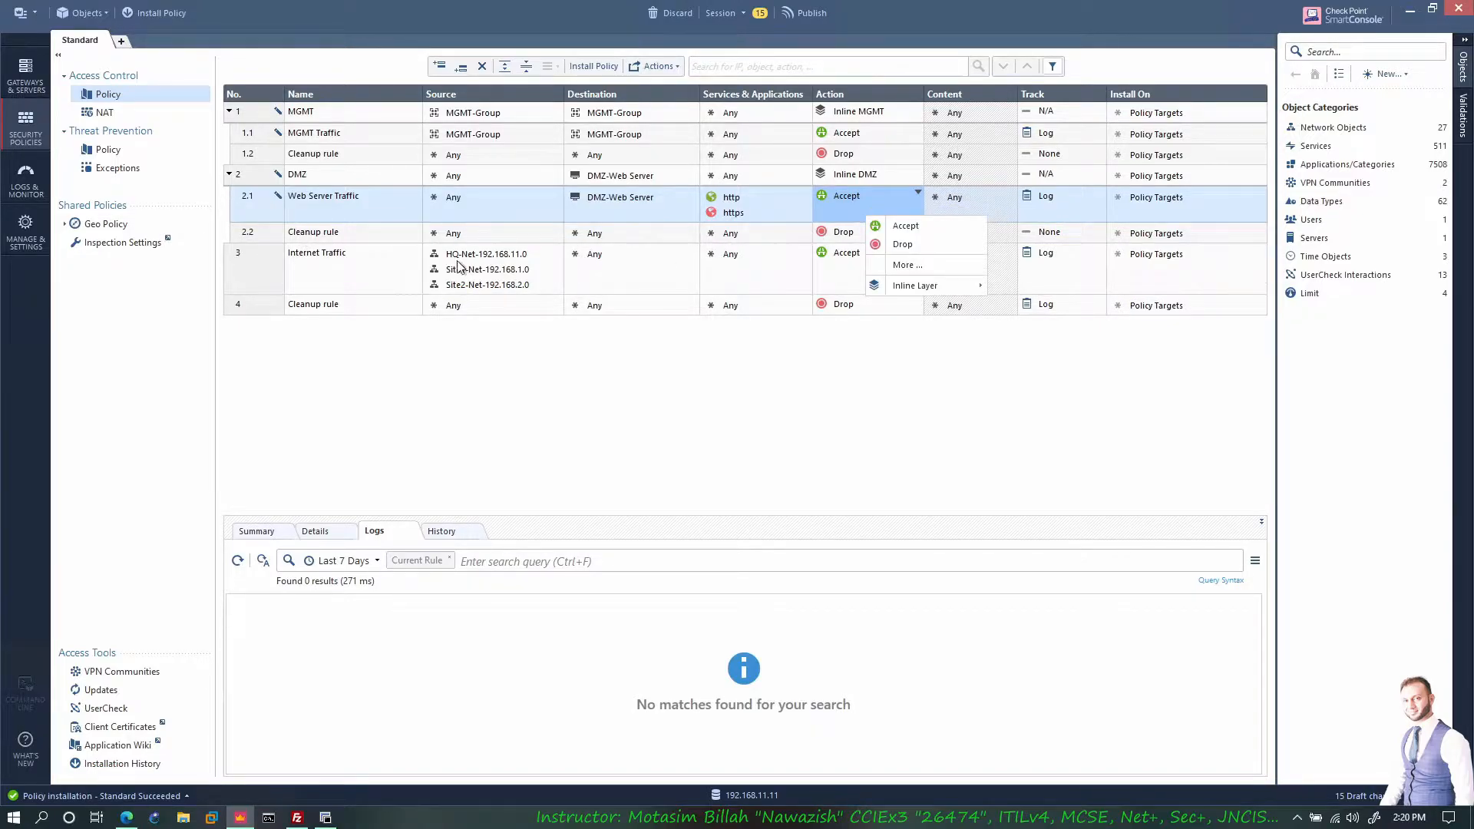
# Add a new rule above Internet Traffic in the access control policy and name it Internet
pyautogui.click(265, 259)
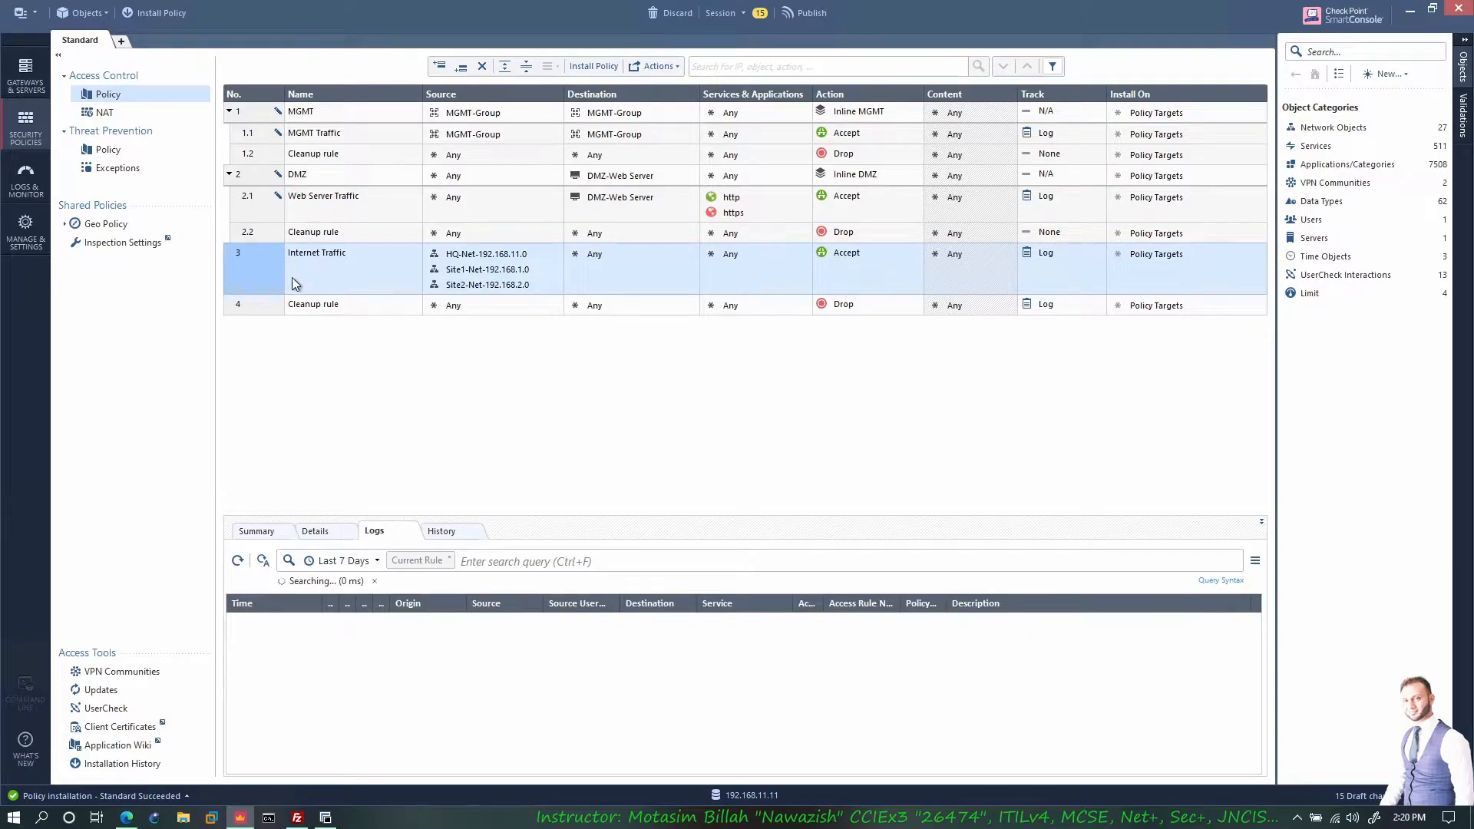
pyautogui.rightClick(255, 277)
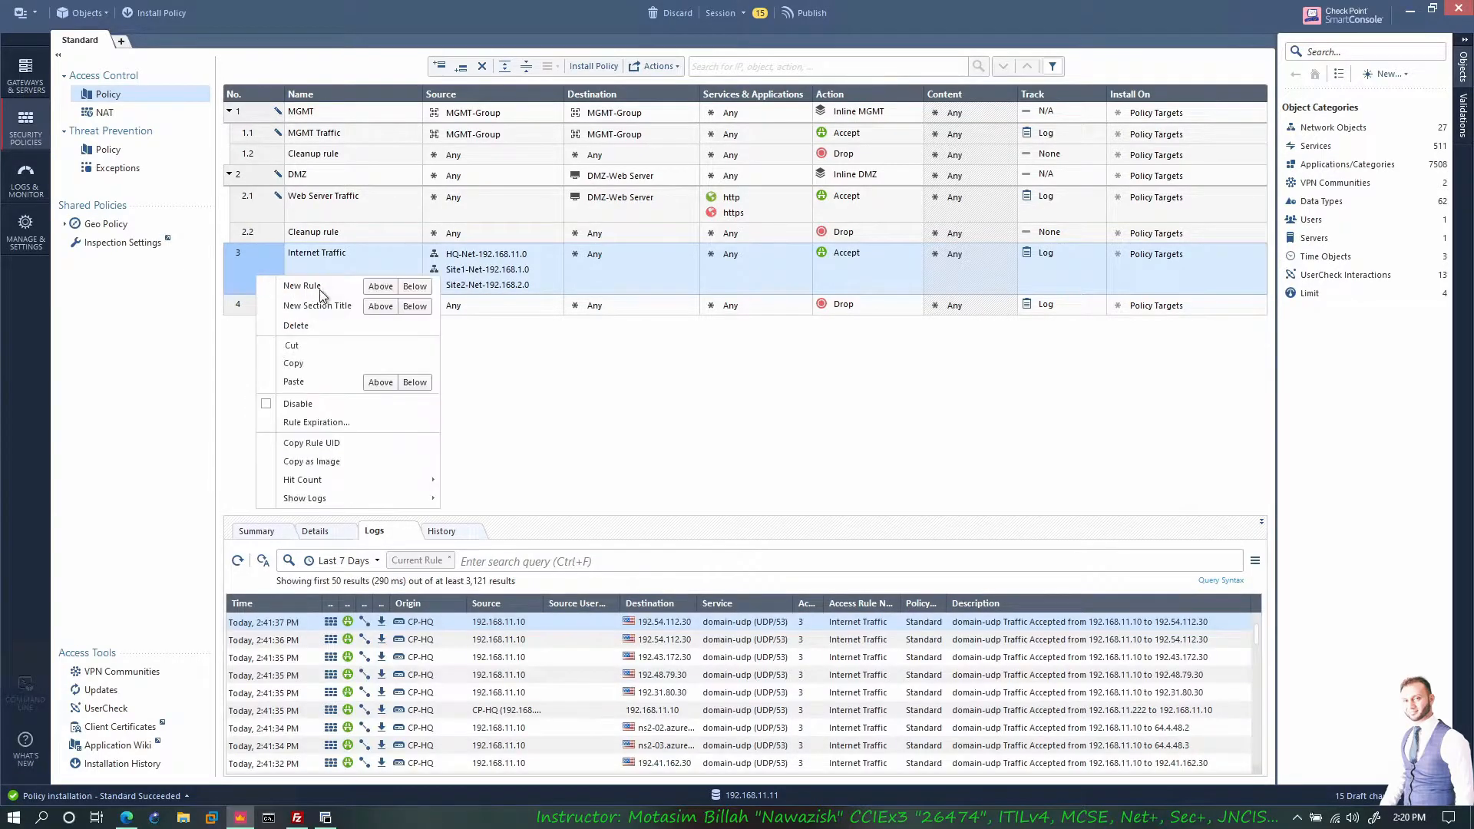
pyautogui.click(381, 286)
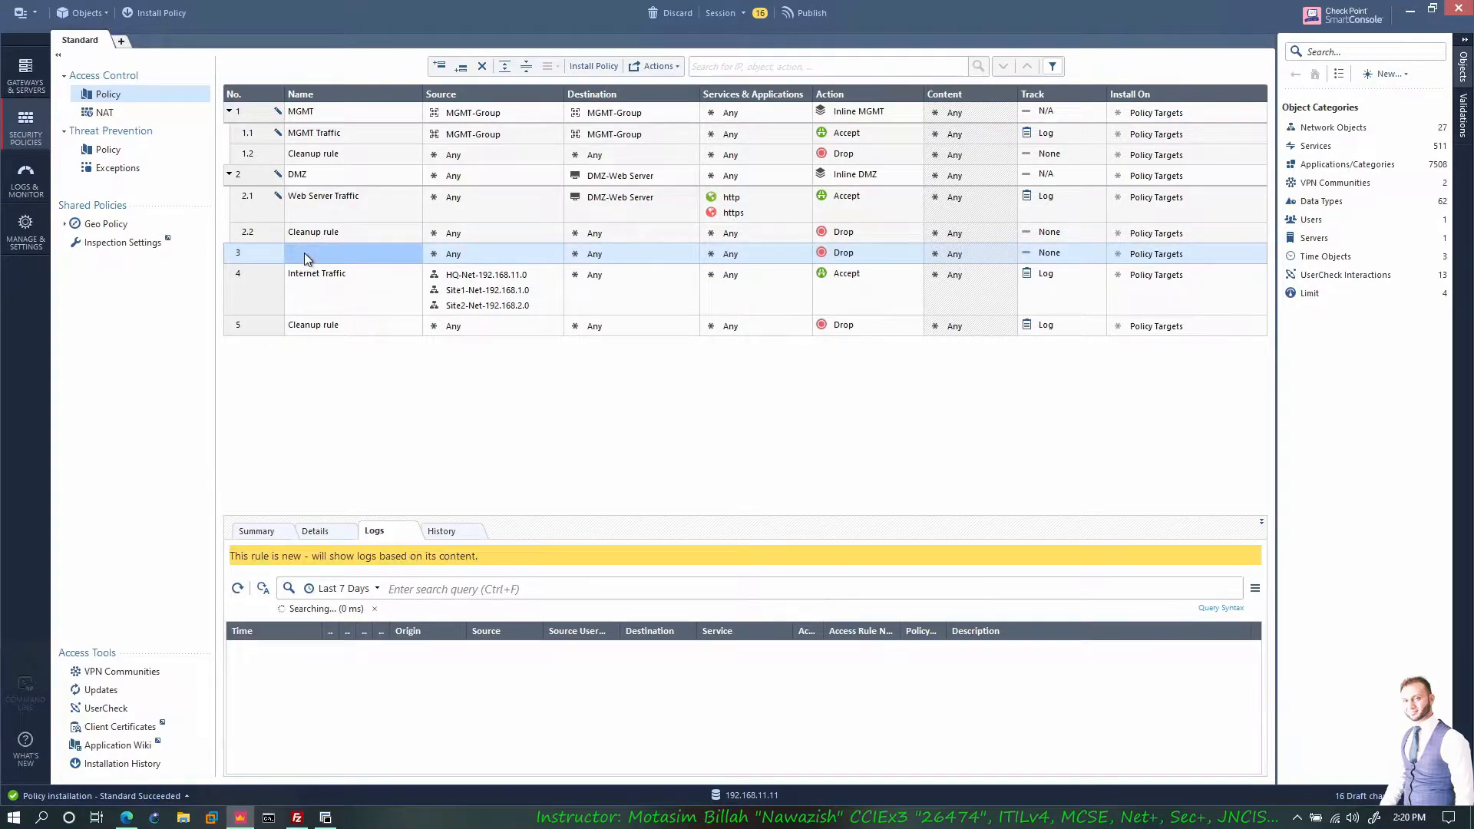
pyautogui.click(304, 252)
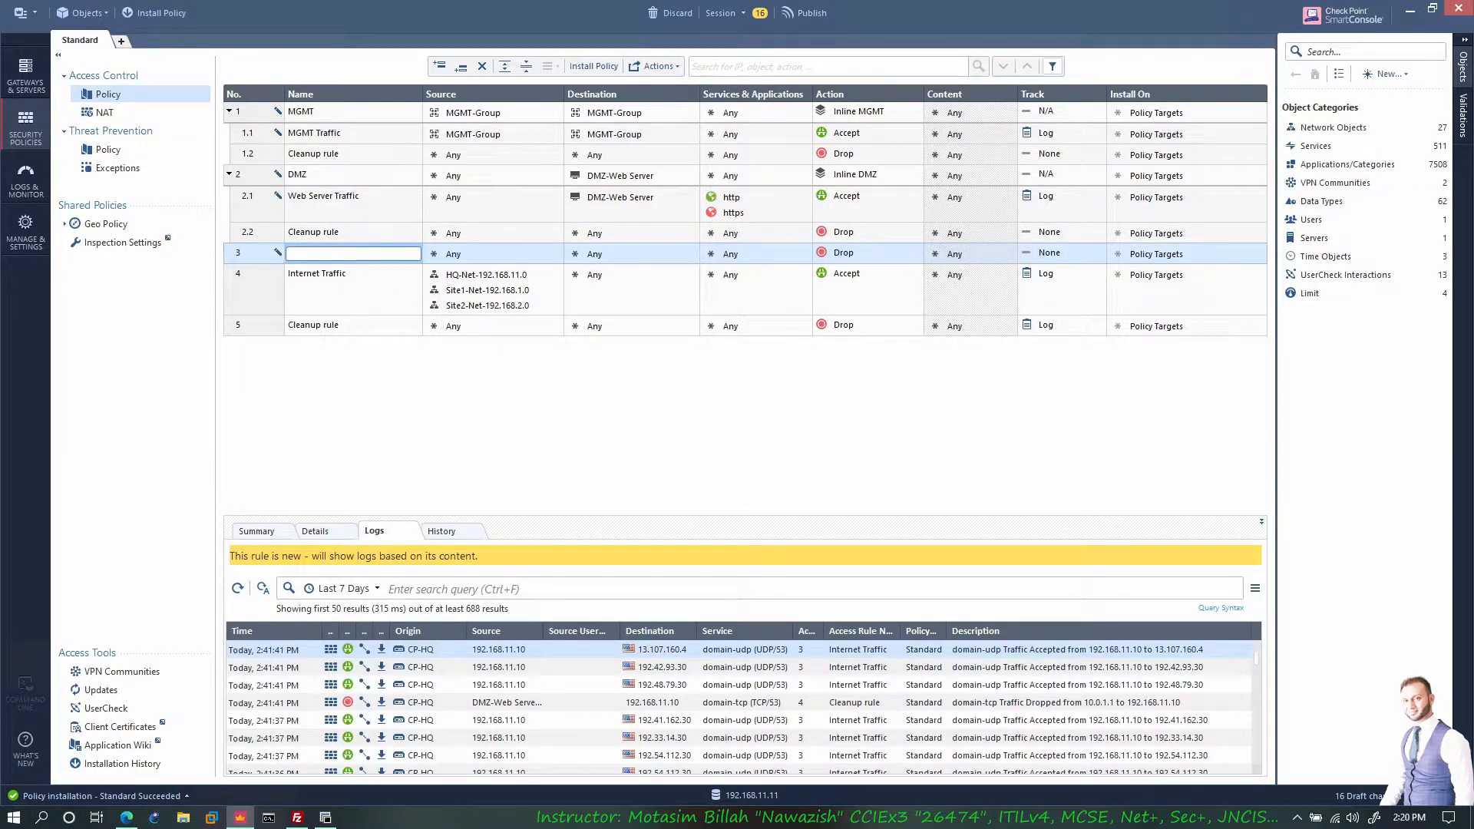
pyautogui.write('Internet')
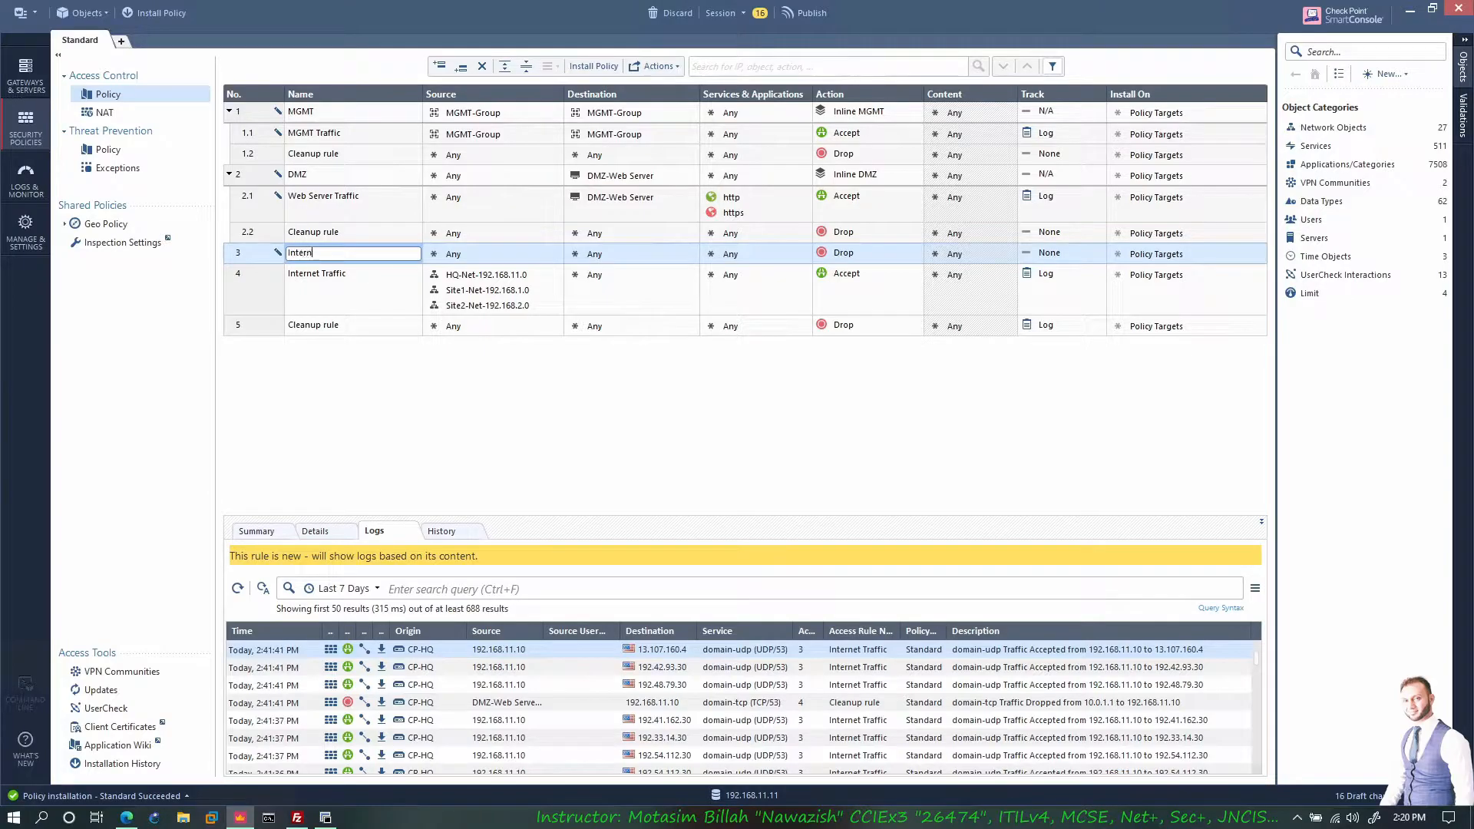